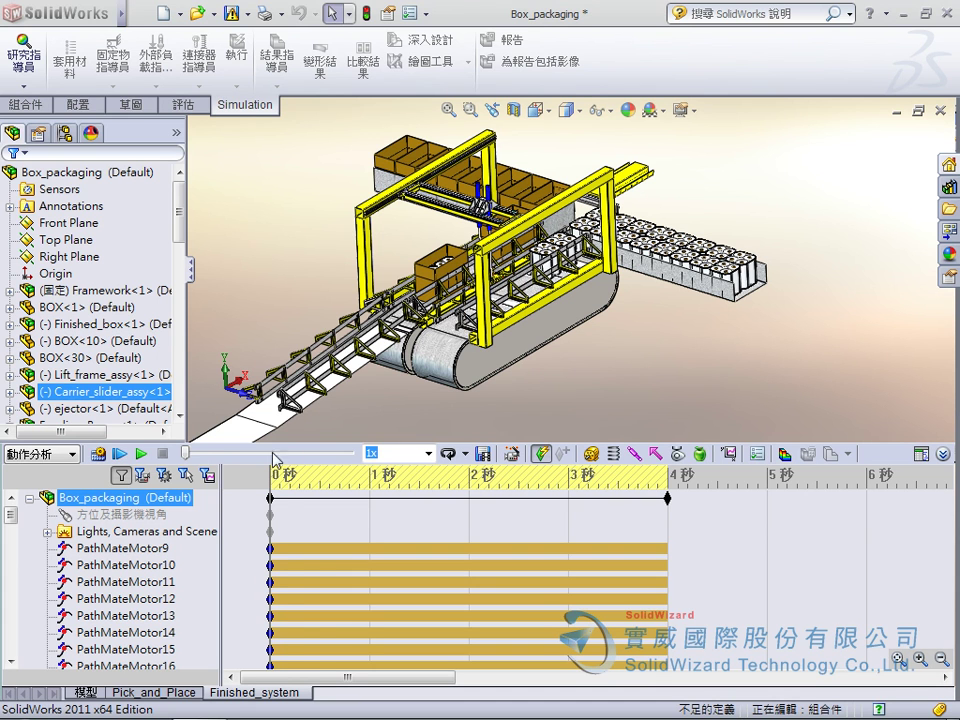
Play the Box_packaging motion study and stop it at about 2.6 seconds
{"action": "left_click", "coordinate": [141, 453]}
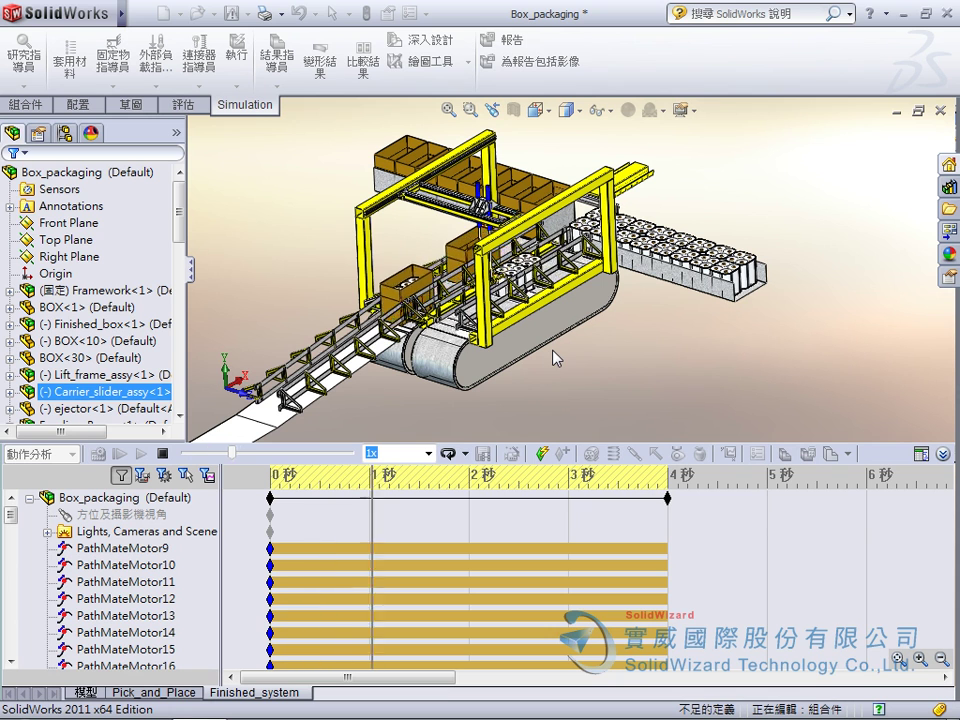
{"action": "left_click", "coordinate": [164, 453]}
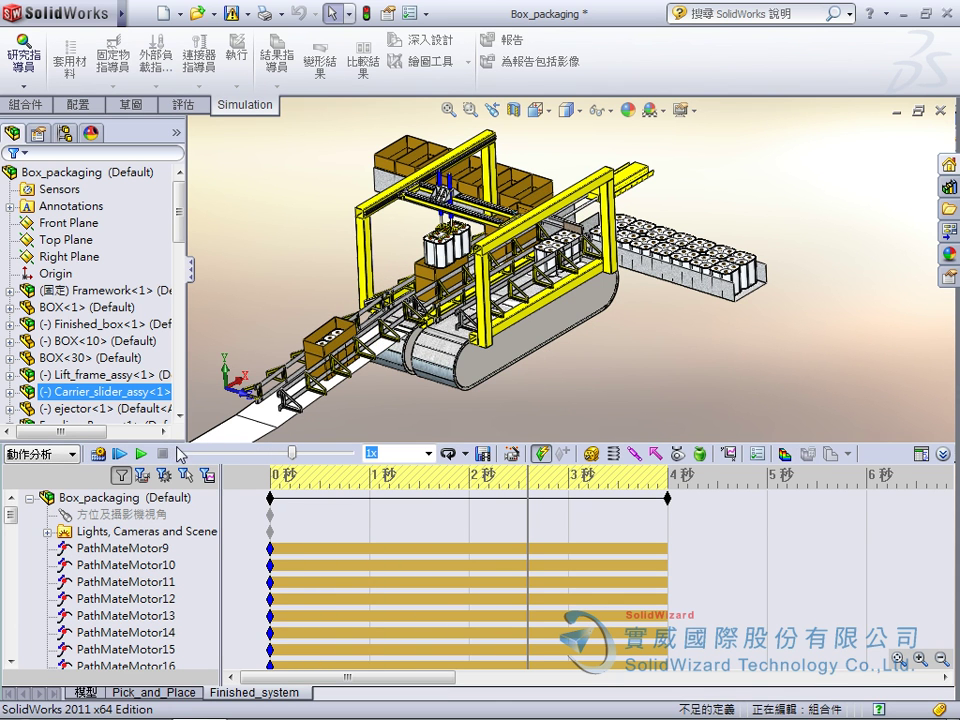
Edit the Move_over_product motor in the Pick_and_Place study and expand its Motion type list
{"action": "left_click", "coordinate": [143, 692]}
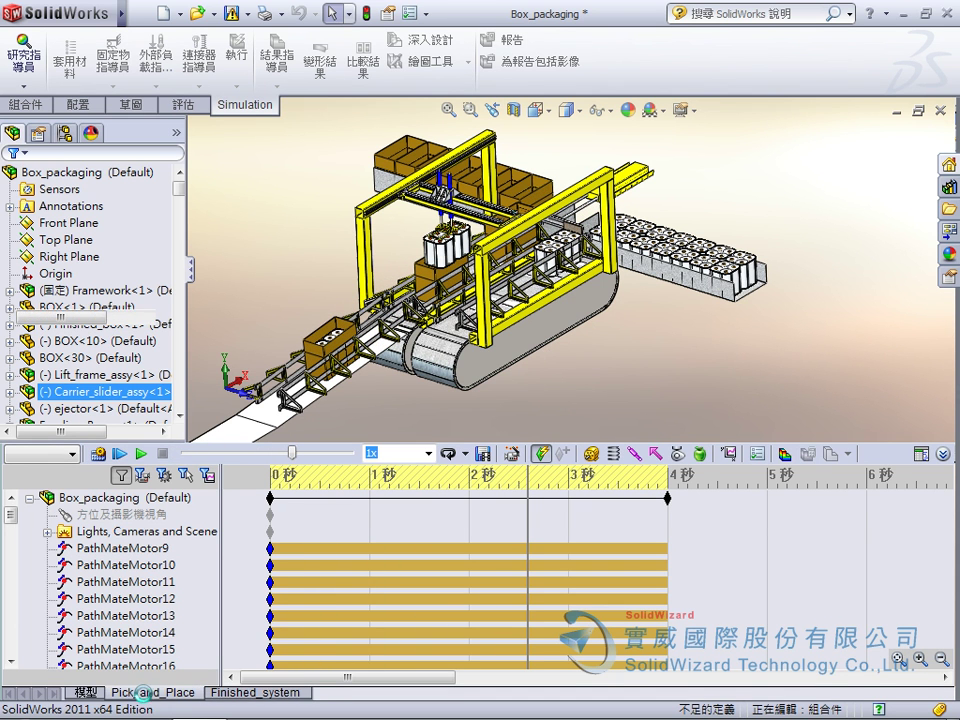
{"action": "left_click", "coordinate": [150, 468]}
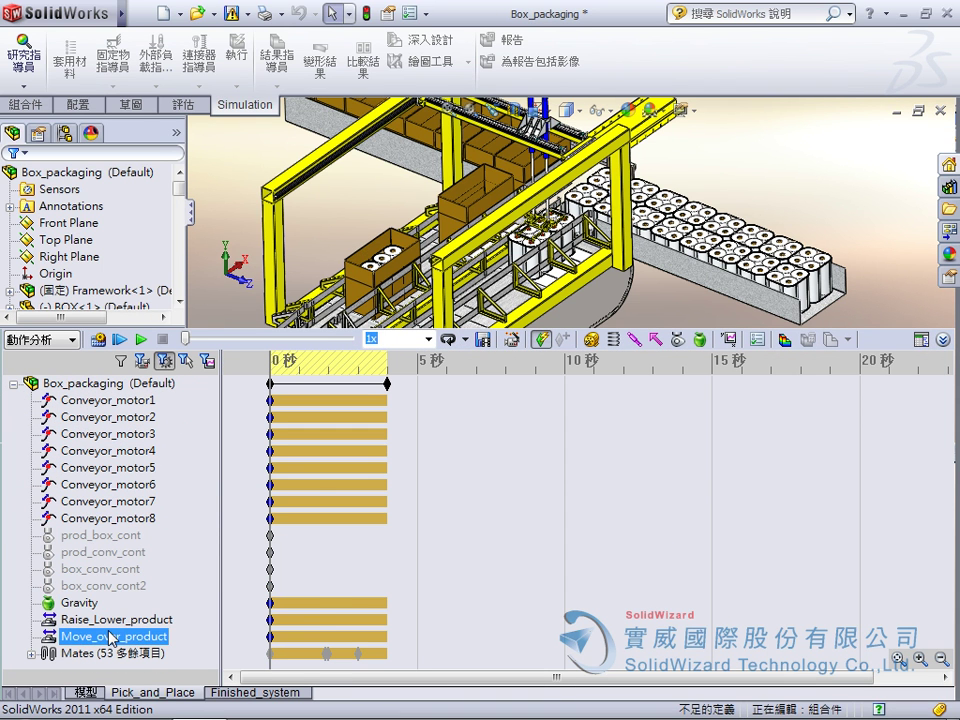
{"action": "right_click", "coordinate": [112, 638]}
{"action": "left_click", "coordinate": [170, 492]}
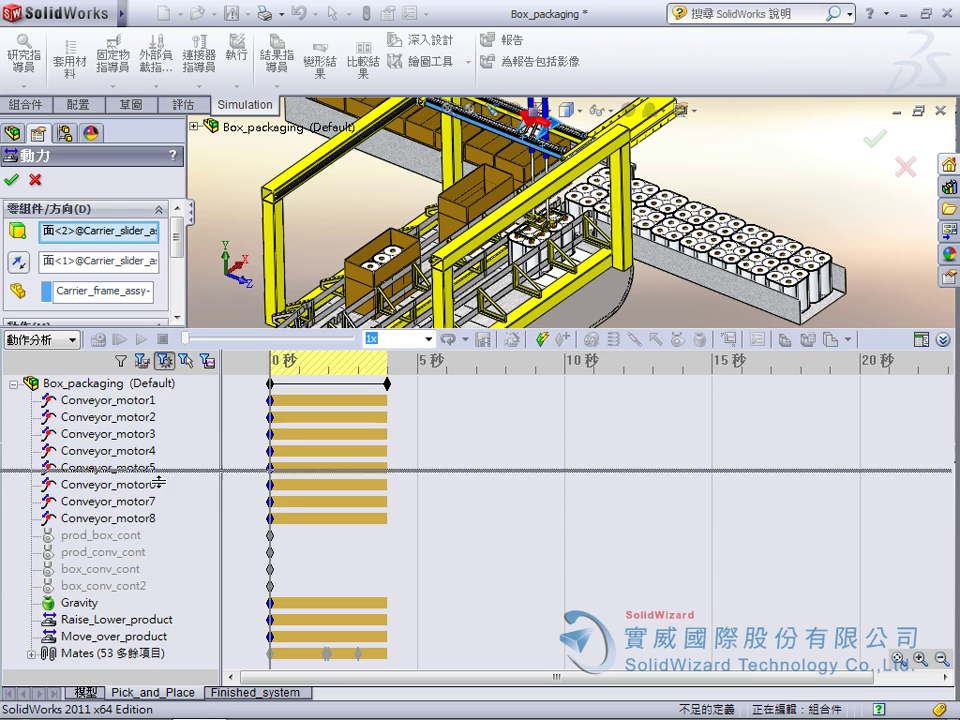
{"action": "left_click_drag", "start_coordinate": [168, 330], "coordinate": [150, 512]}
{"action": "left_click", "coordinate": [130, 350]}
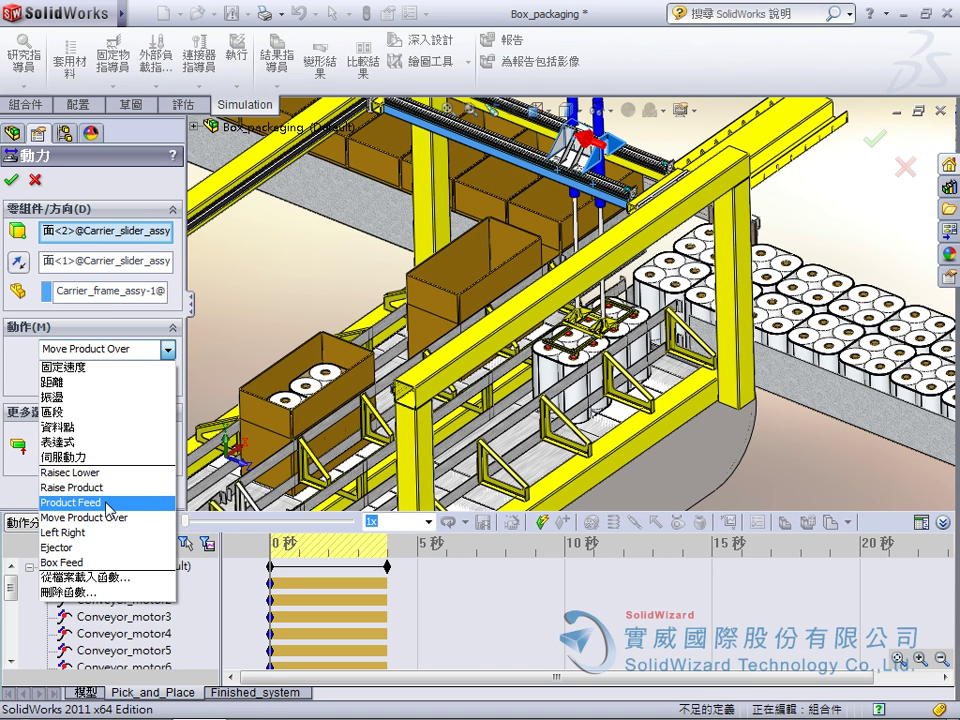
Open the Function Builder from Data Points and start a displacement expression with SIN
{"action": "left_click", "coordinate": [82, 436]}
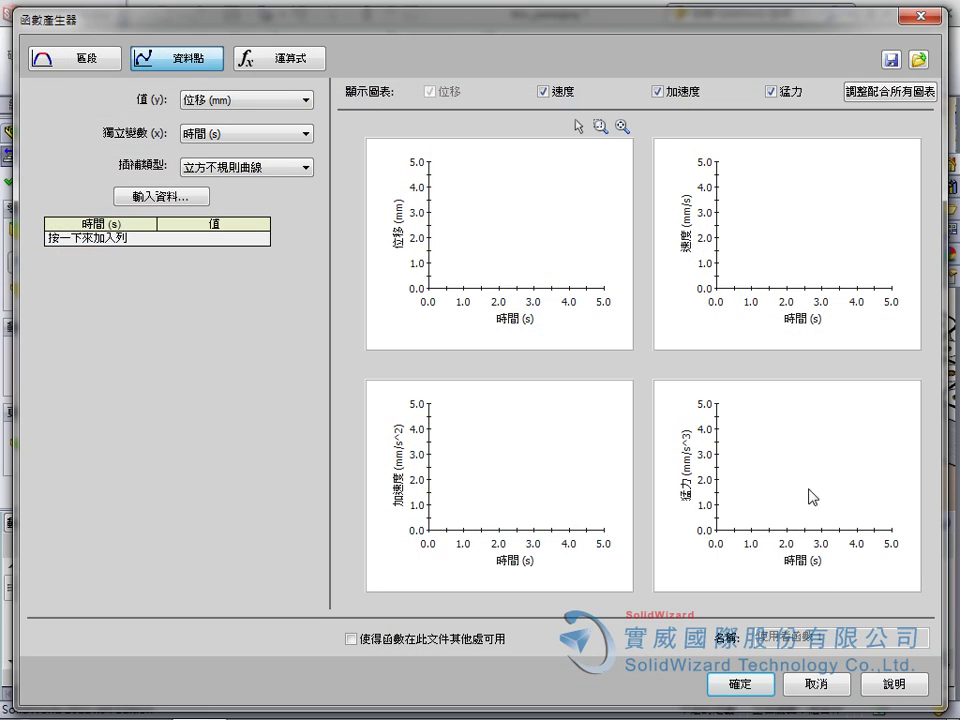
{"action": "left_click", "coordinate": [278, 64]}
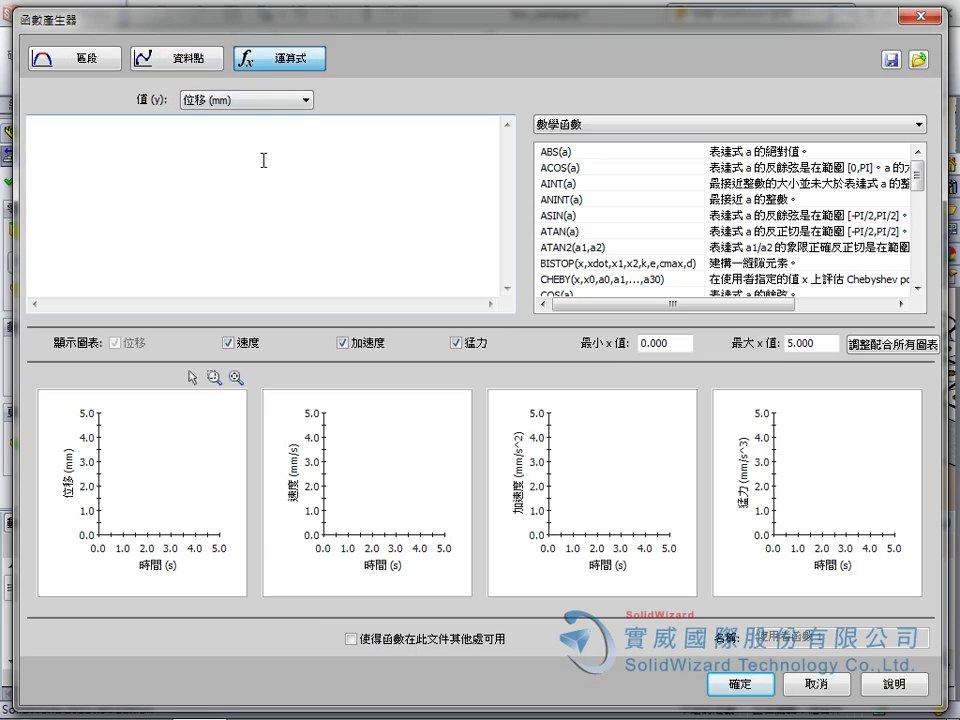
{"action": "left_click", "coordinate": [277, 103]}
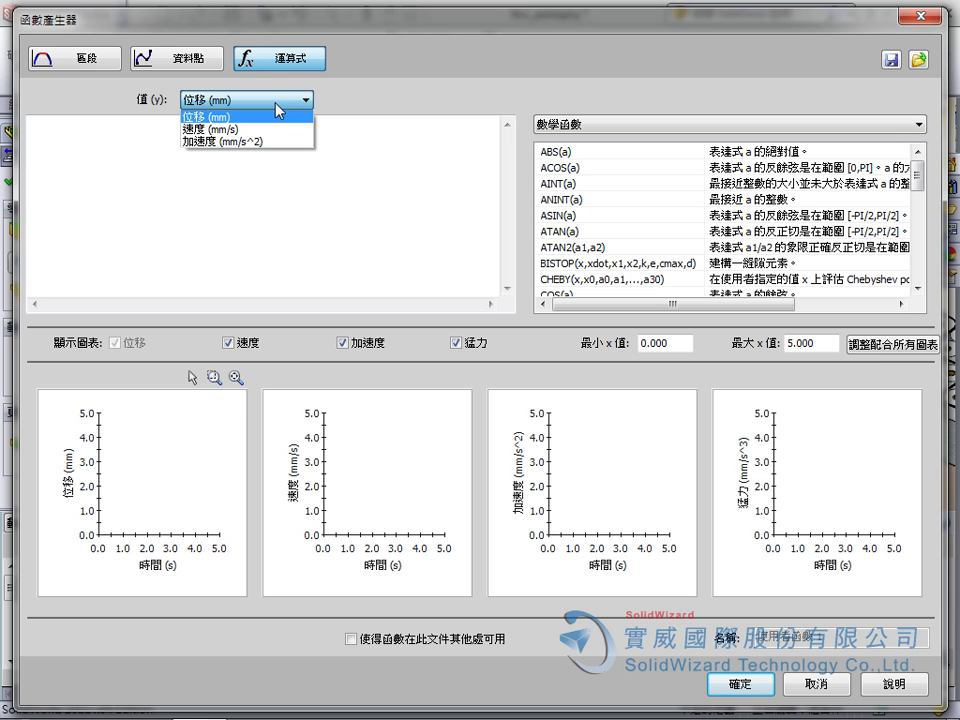
{"action": "left_click", "coordinate": [417, 103]}
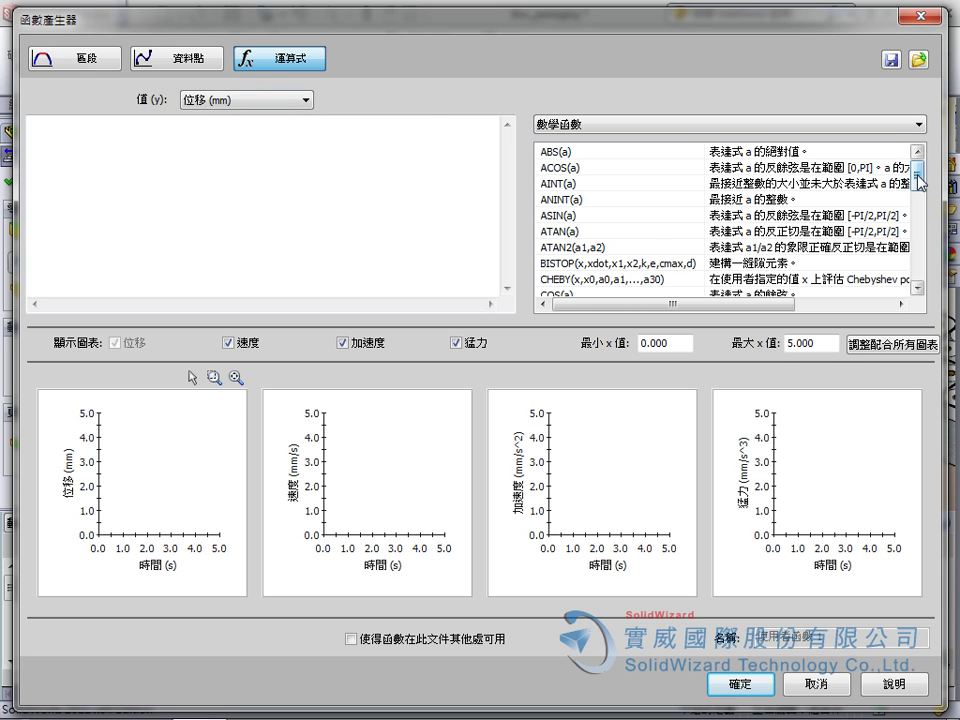
{"action": "left_click_drag", "start_coordinate": [918, 182], "coordinate": [916, 268]}
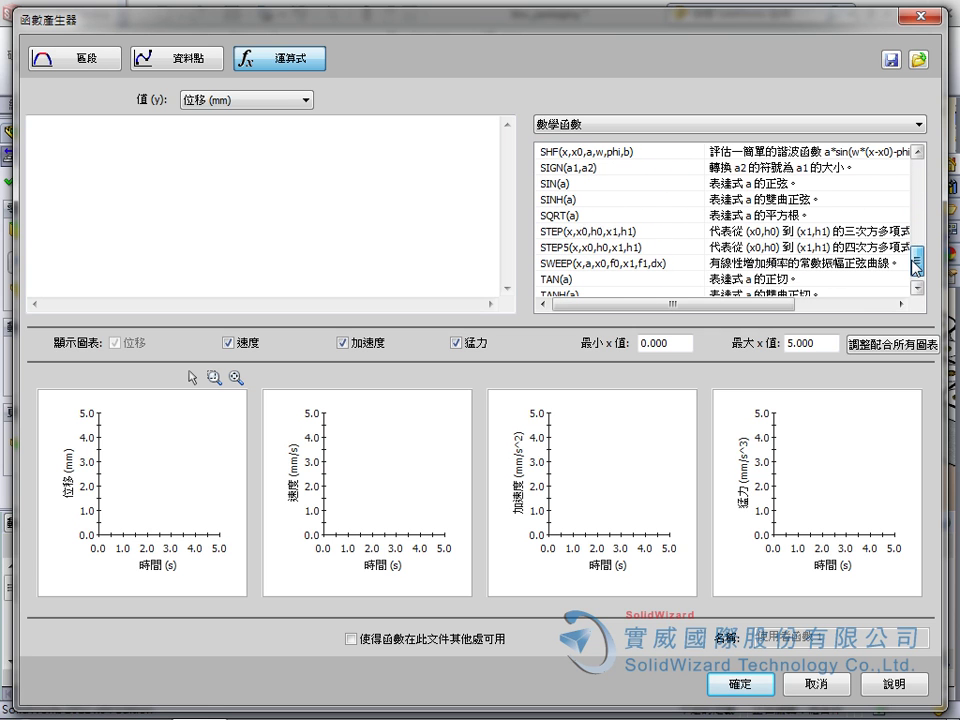
{"action": "double_click", "coordinate": [560, 184]}
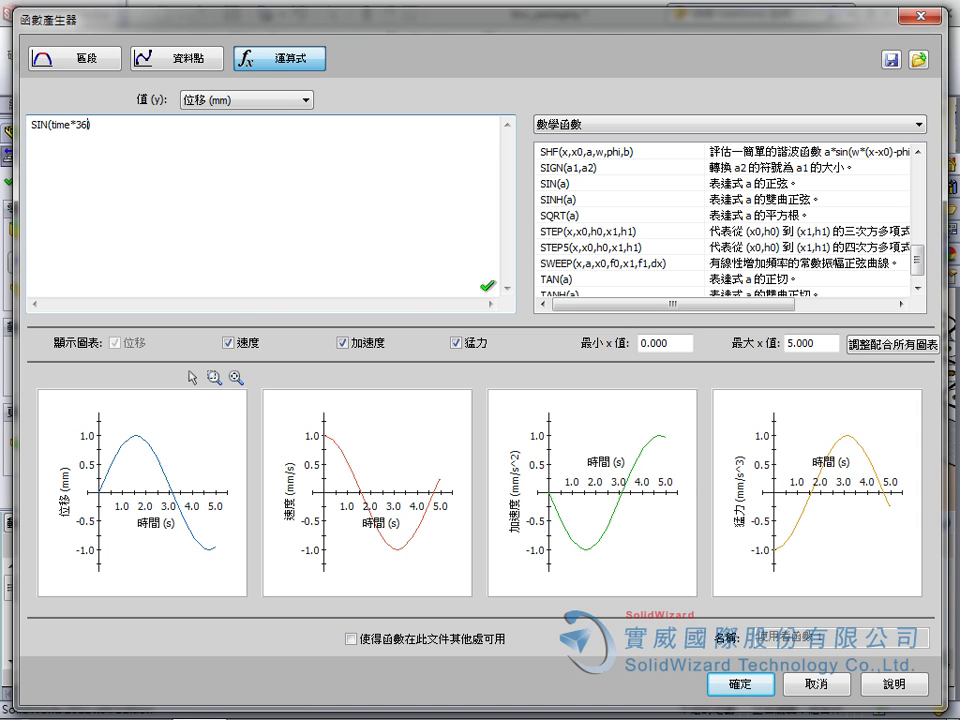
Replot the SIN(time*36) graphs with a maximum x value of 0.5 s
{"action": "left_click", "coordinate": [284, 72]}
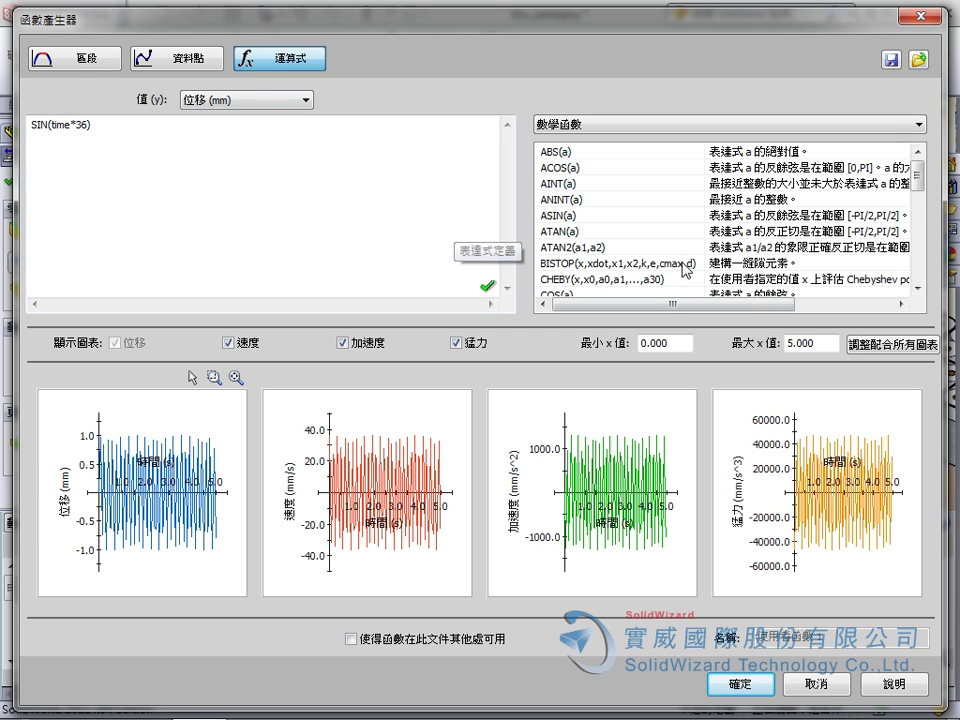
{"action": "left_click_drag", "start_coordinate": [813, 344], "coordinate": [793, 347]}
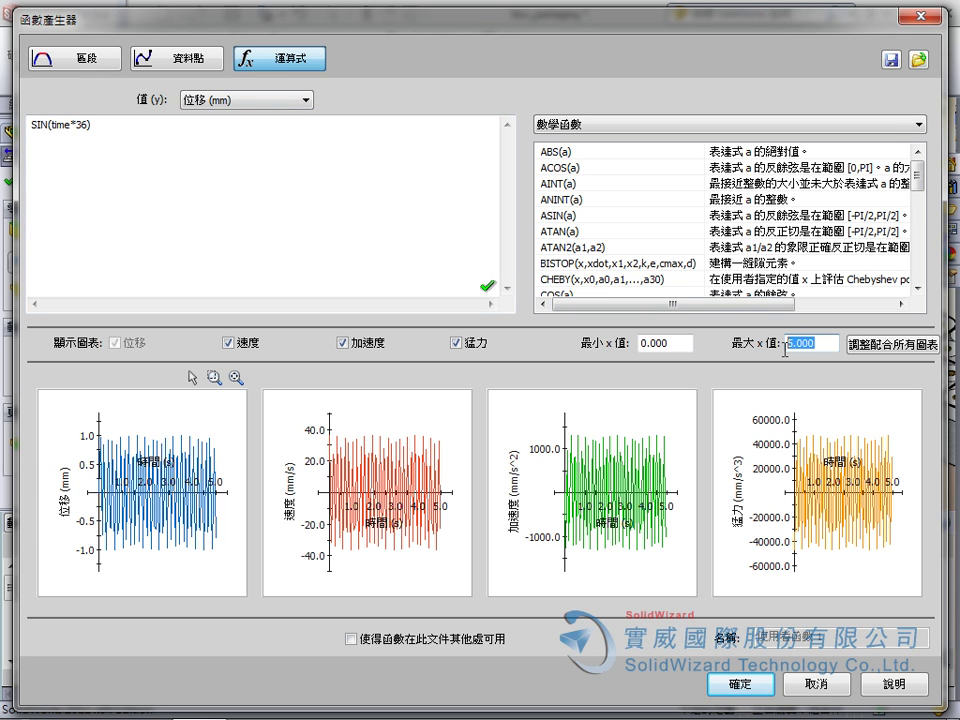
{"action": "type", "text": "0.5"}
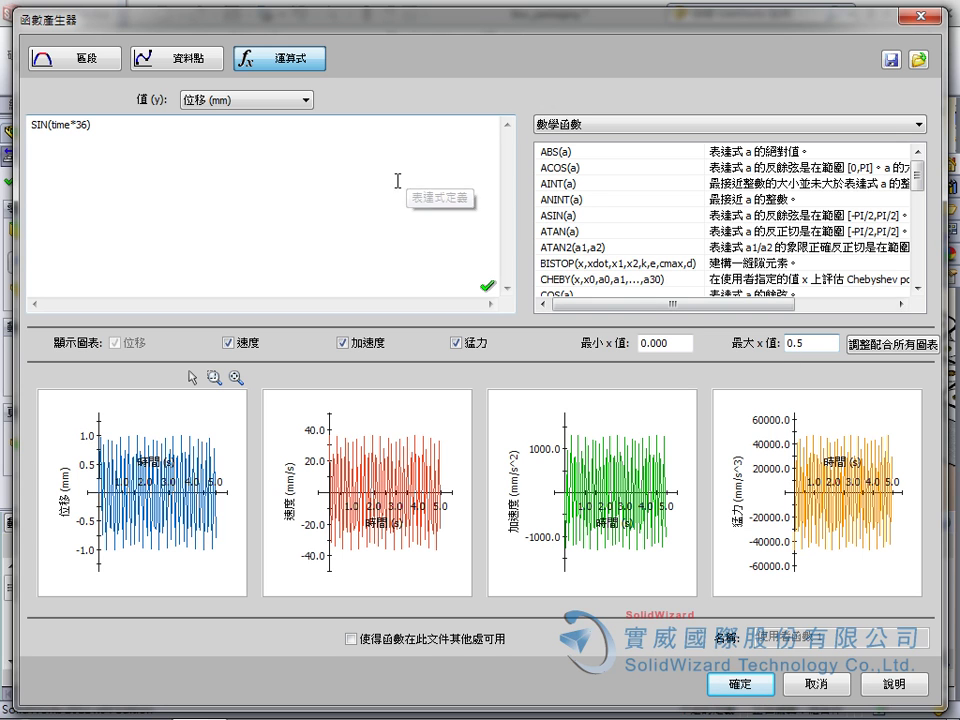
{"action": "left_click", "coordinate": [288, 73]}
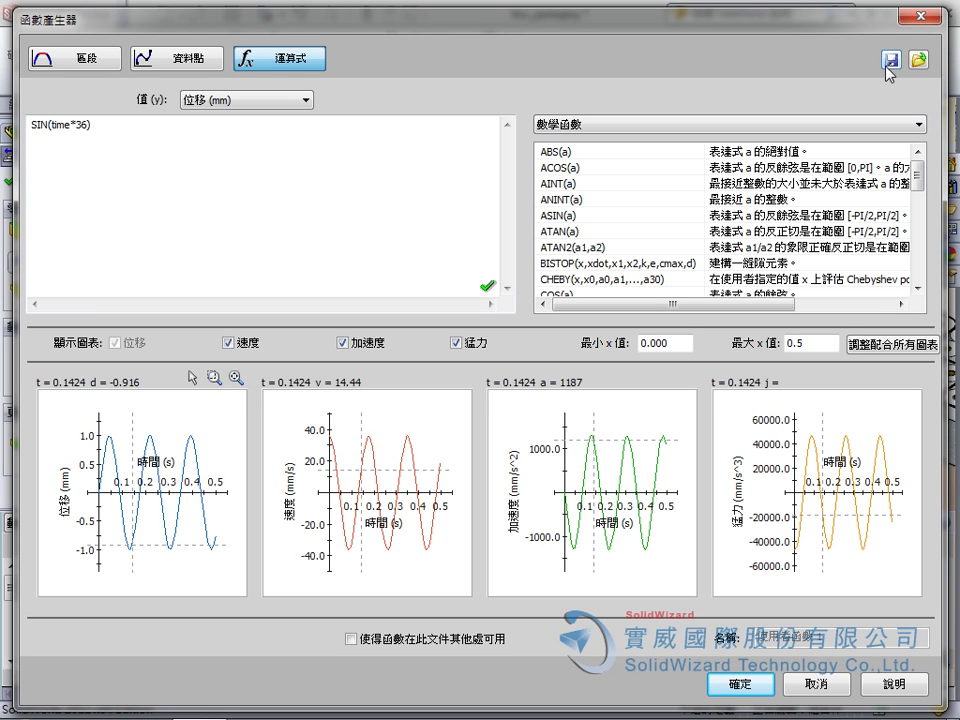
Browse the Variables and Constants and Motion Study Results expression categories
{"action": "left_click", "coordinate": [858, 137]}
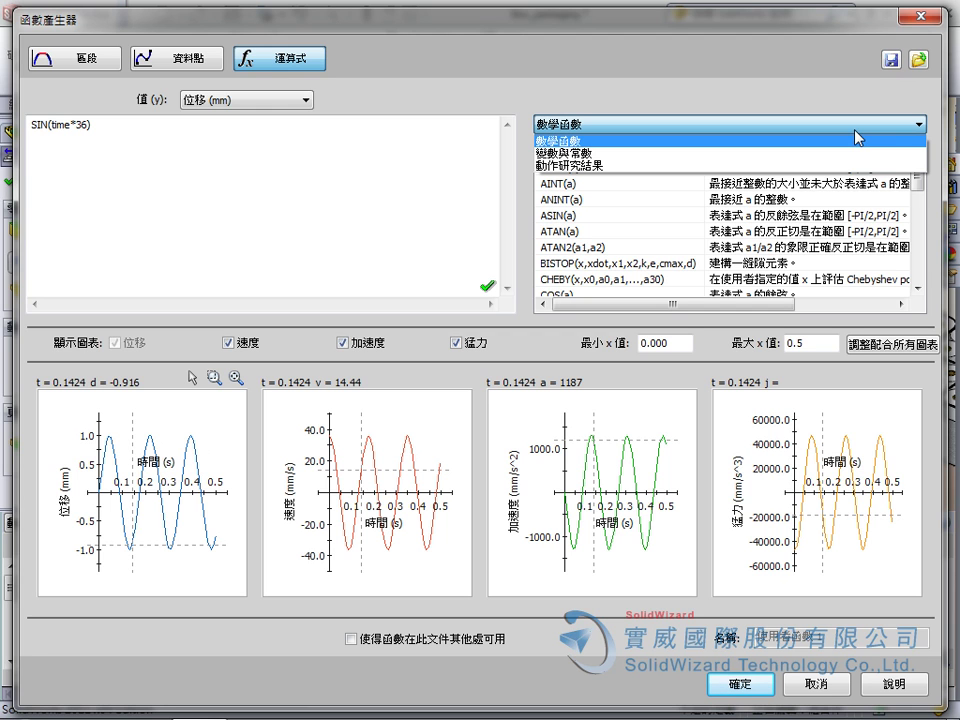
{"action": "left_click", "coordinate": [625, 154]}
{"action": "left_click", "coordinate": [636, 129]}
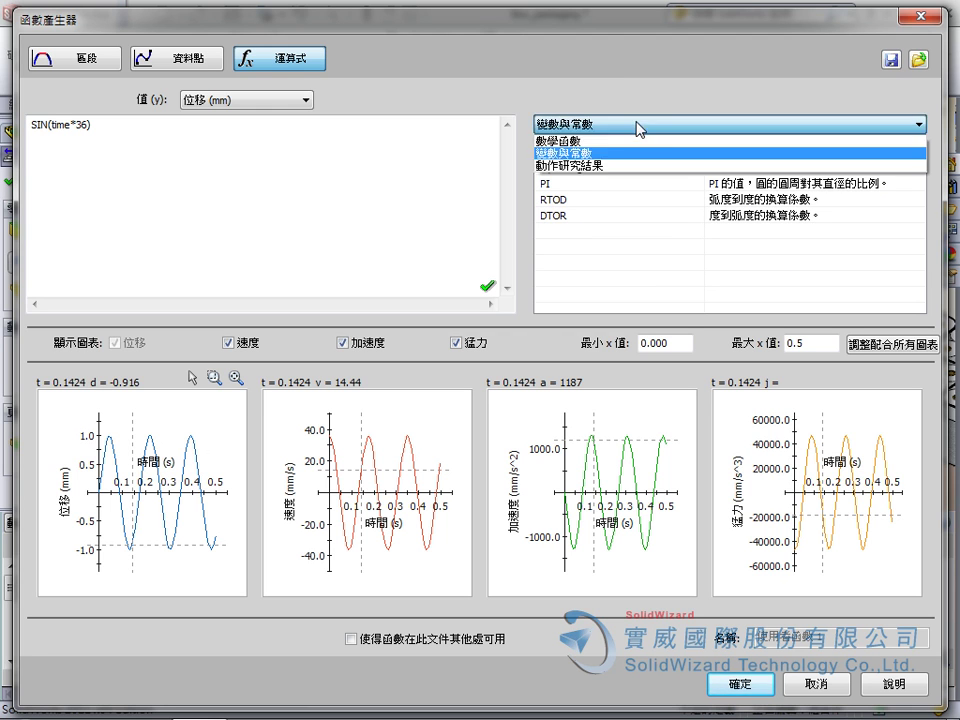
{"action": "left_click", "coordinate": [617, 167]}
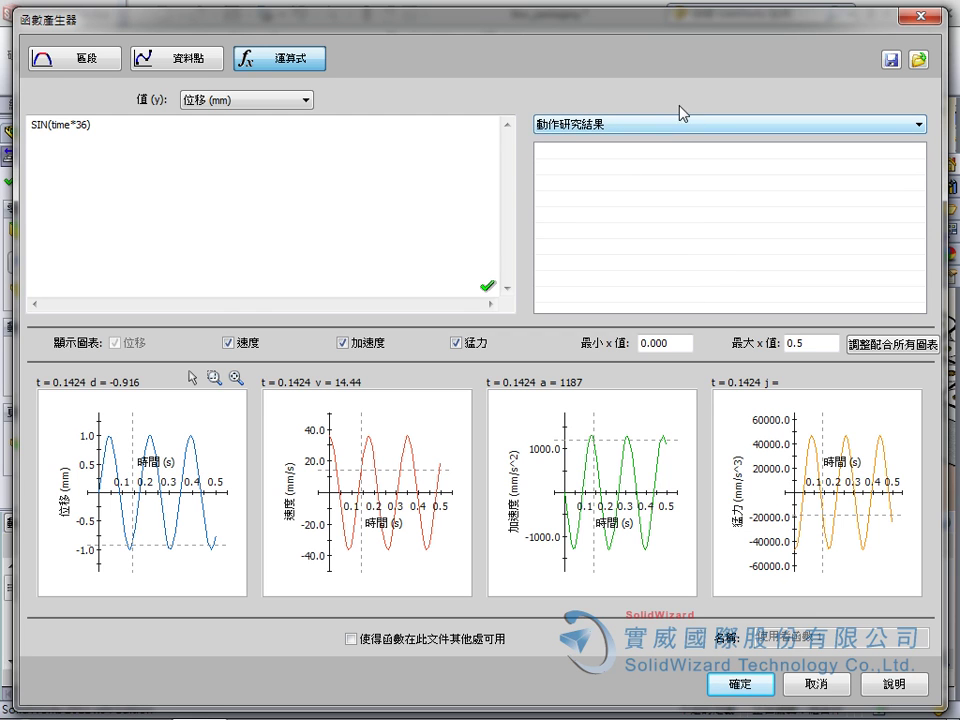
{"action": "left_click", "coordinate": [447, 210]}
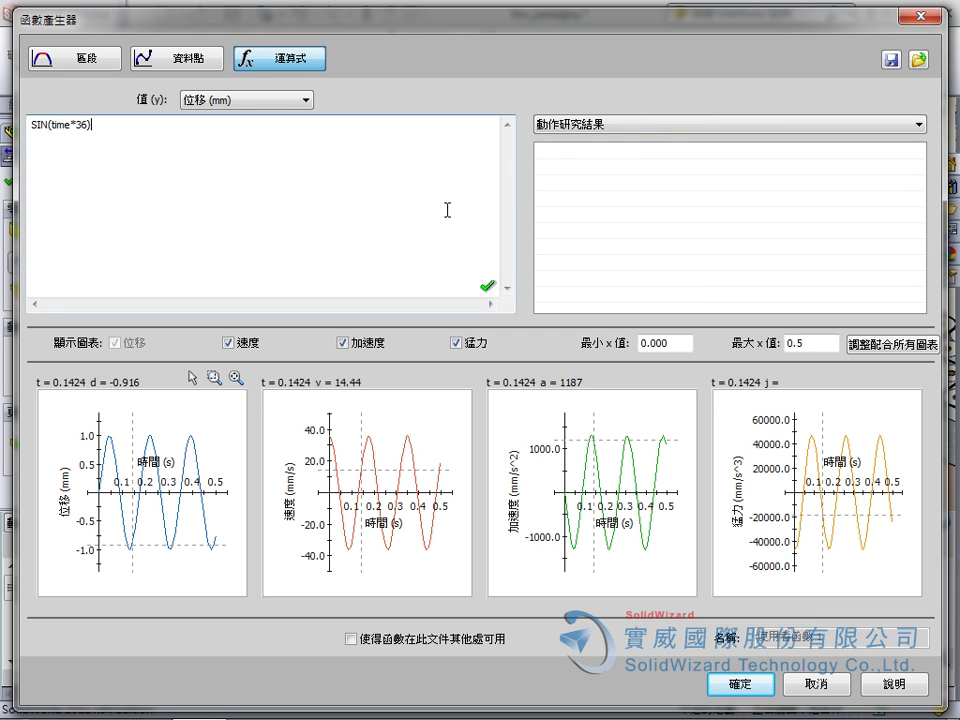
Switch the Function Builder to Segment mode with displacement defined over time
{"action": "left_click", "coordinate": [63, 68]}
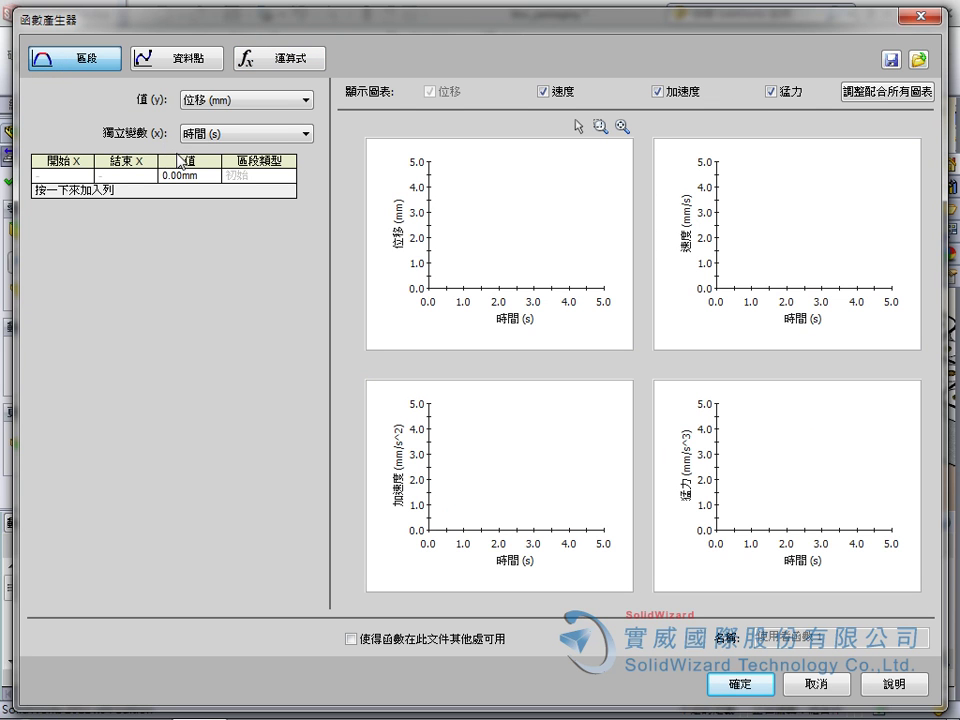
{"action": "left_click", "coordinate": [246, 106]}
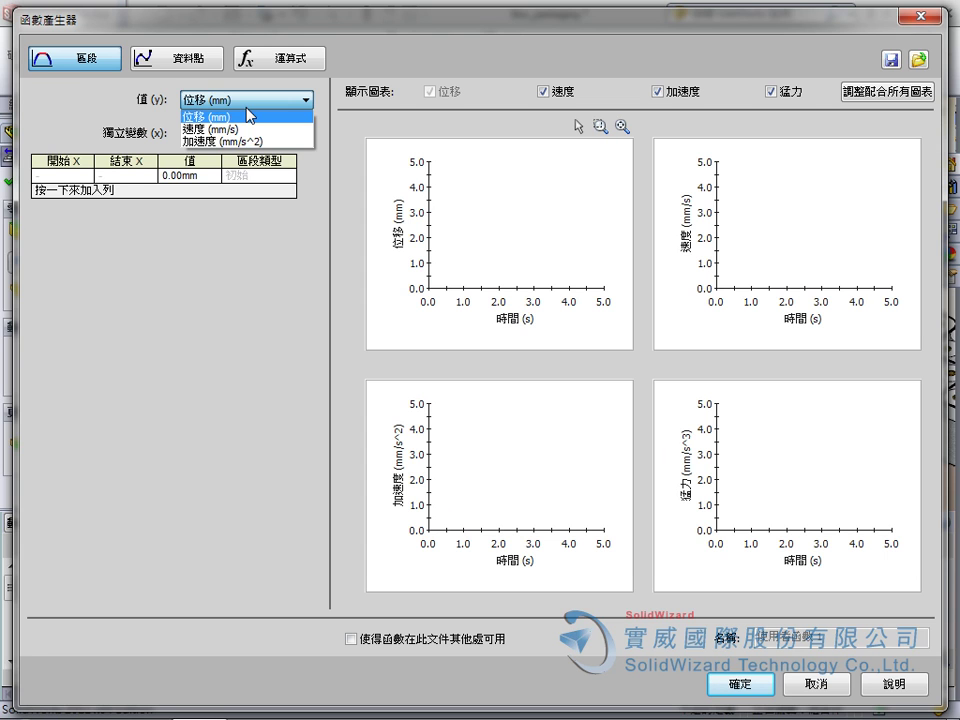
{"action": "left_click", "coordinate": [248, 115]}
{"action": "left_click", "coordinate": [245, 134]}
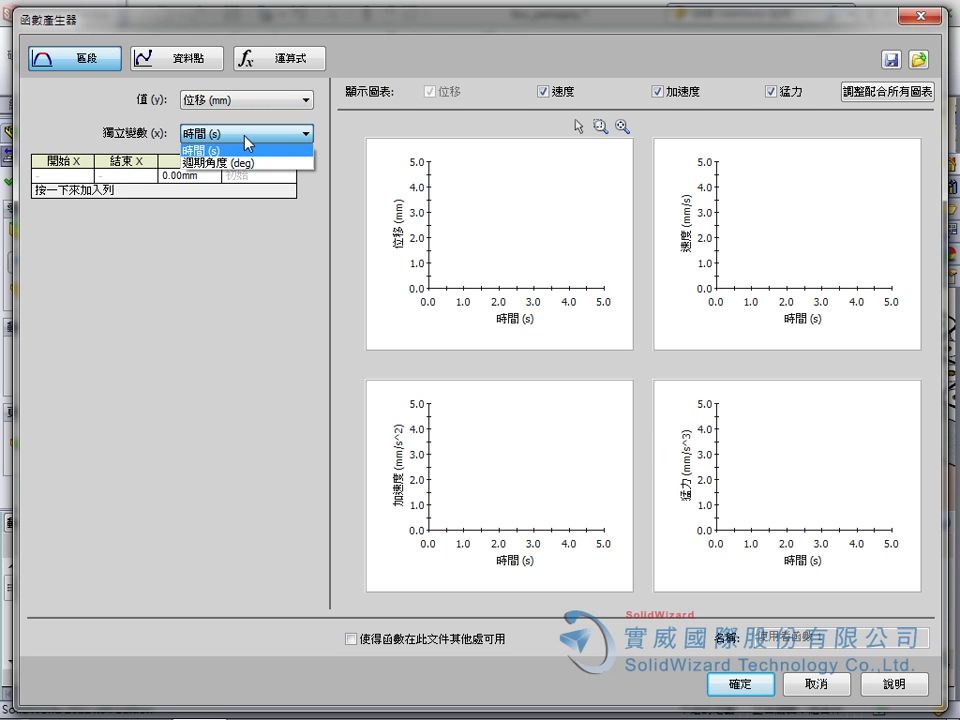
{"action": "left_click", "coordinate": [244, 136]}
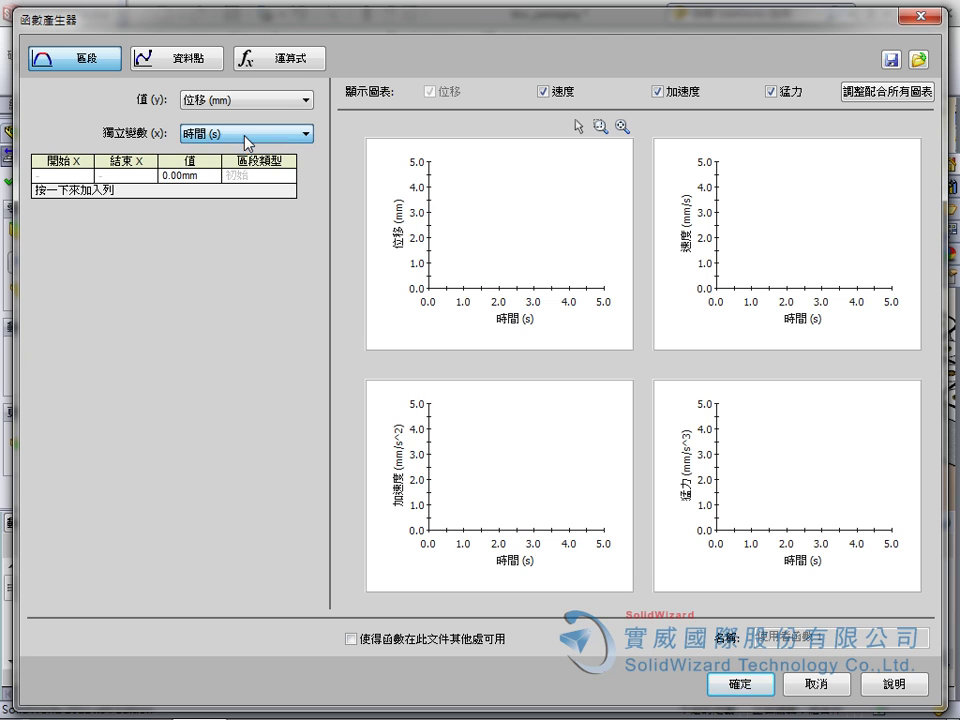
Add the 0–0.5 s segment and make it a 3-4-5 Polynomial
{"action": "left_click", "coordinate": [92, 192]}
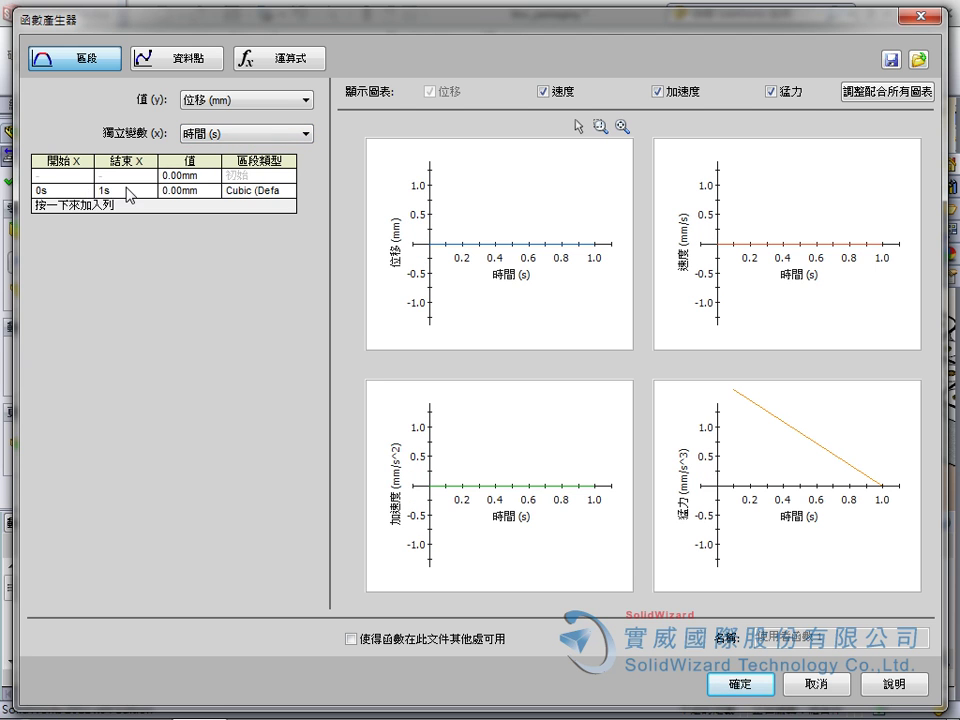
{"action": "left_click", "coordinate": [128, 189]}
{"action": "type", "text": "0.5"}
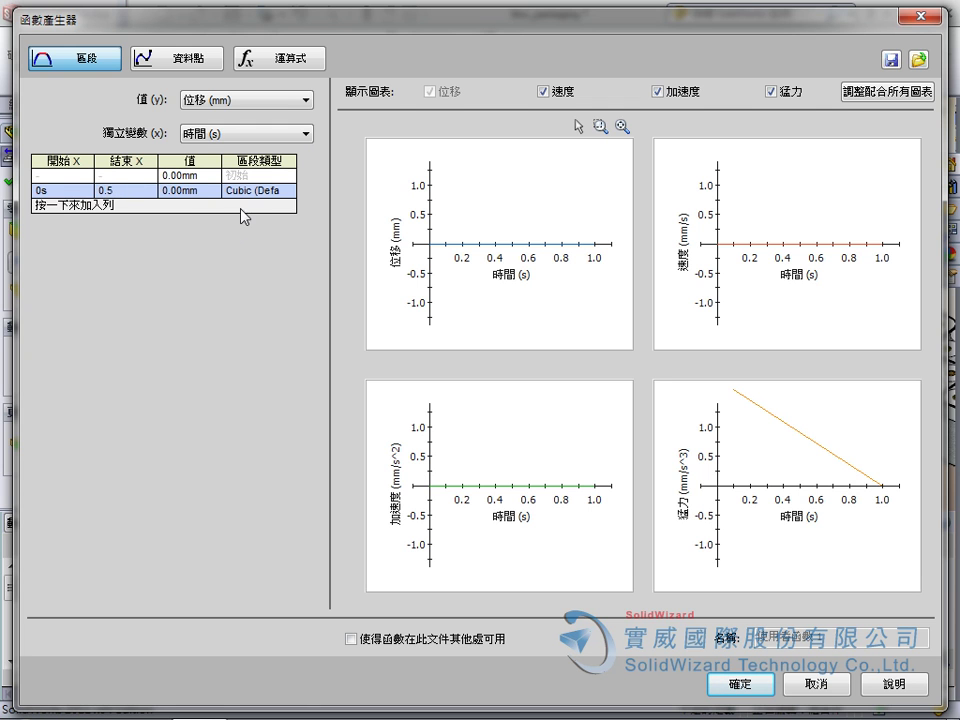
{"action": "left_click", "coordinate": [244, 216]}
{"action": "left_click", "coordinate": [284, 191]}
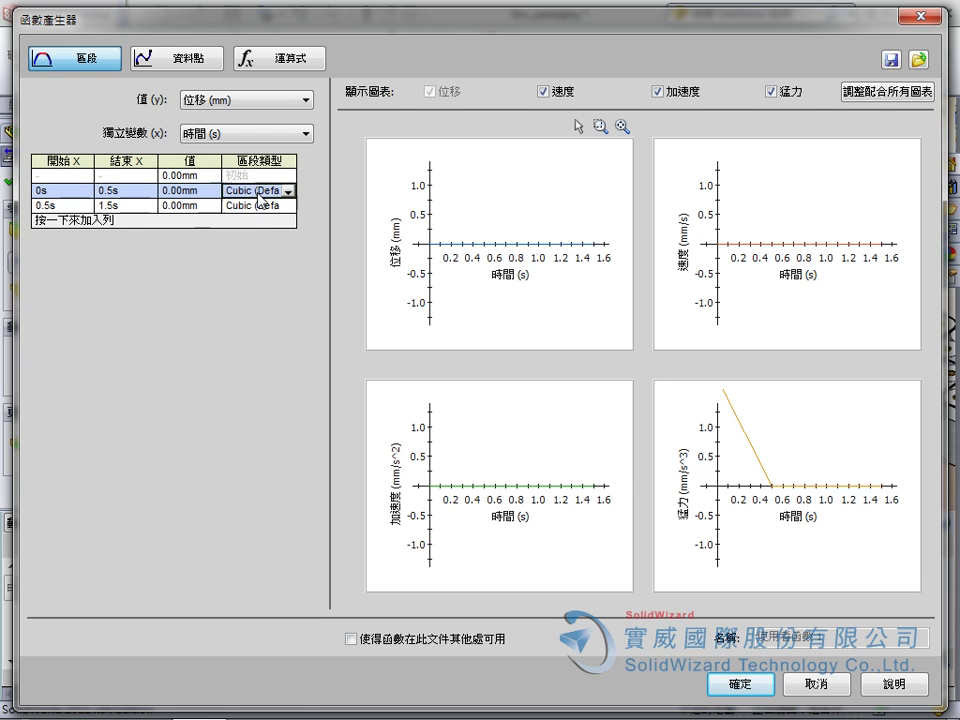
{"action": "left_click", "coordinate": [288, 191]}
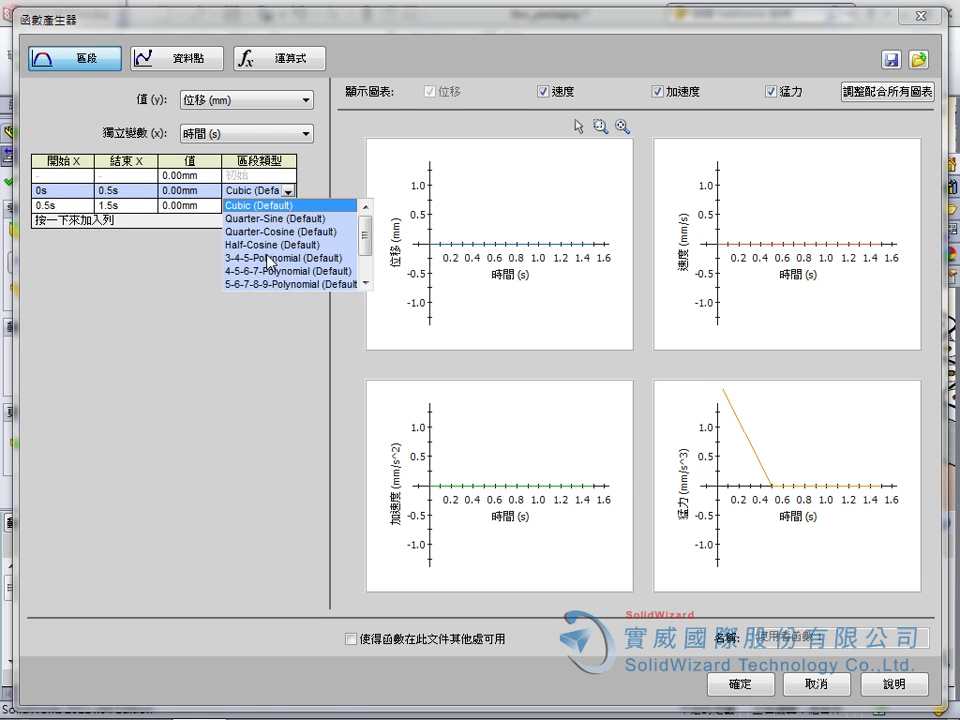
{"action": "left_click", "coordinate": [205, 257]}
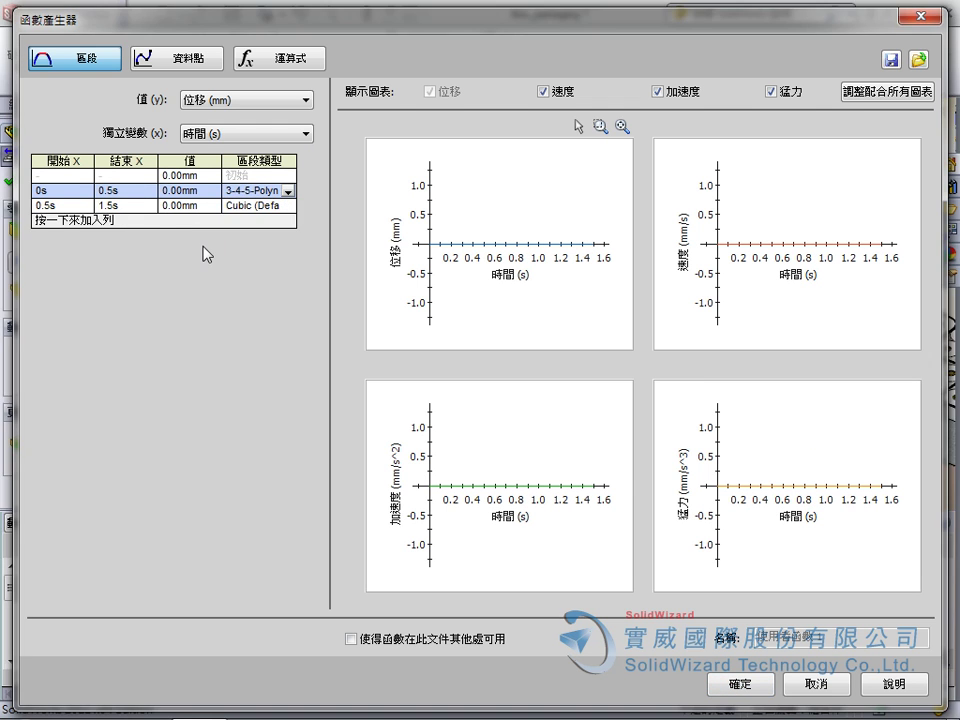
Enter 1090 mm as the end value of the 0.5–1.5 s segment
{"action": "left_click", "coordinate": [76, 206]}
{"action": "left_click", "coordinate": [172, 206]}
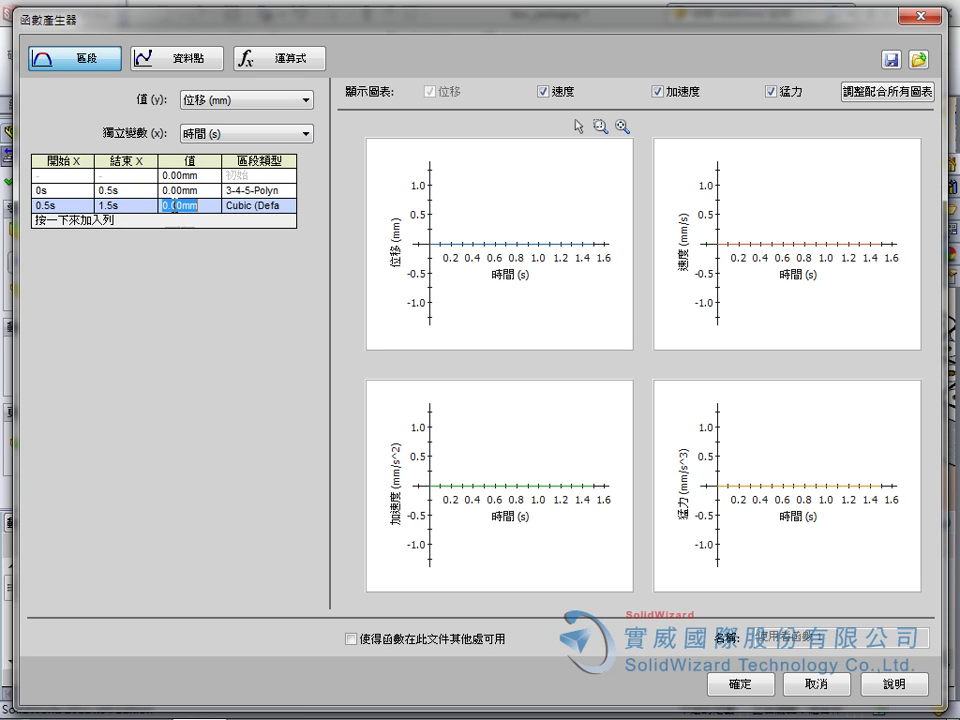
{"action": "type", "text": "1090"}
Make the 0.5–1.5 s rise a 3-4-5 Polynomial and add a 1.5–2.5 s dwell at 1090 mm
{"action": "left_click", "coordinate": [288, 206]}
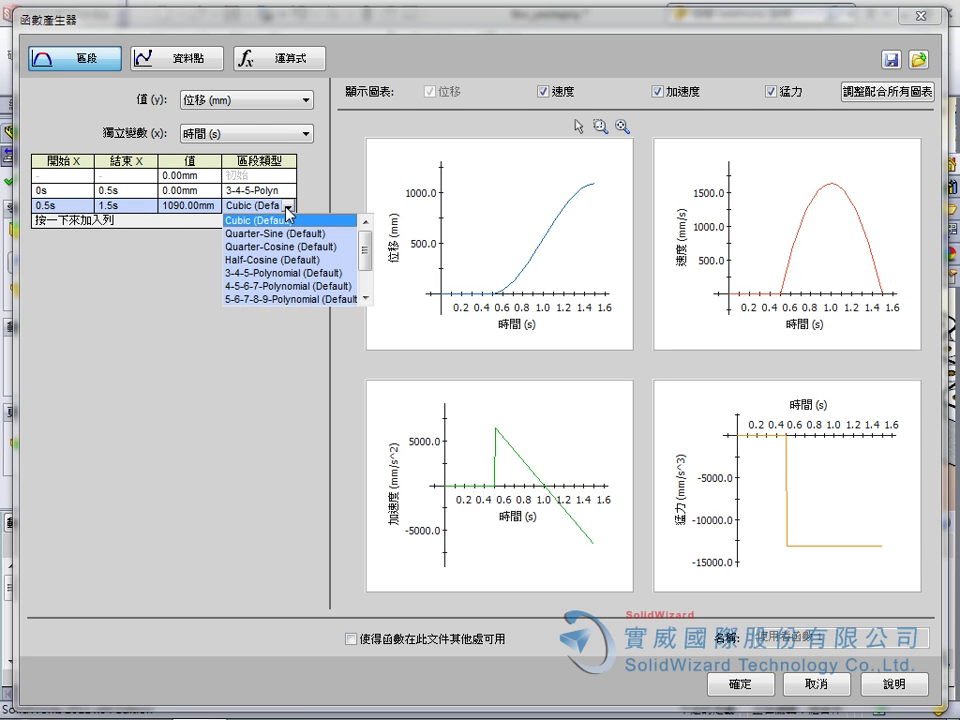
{"action": "left_click", "coordinate": [278, 272]}
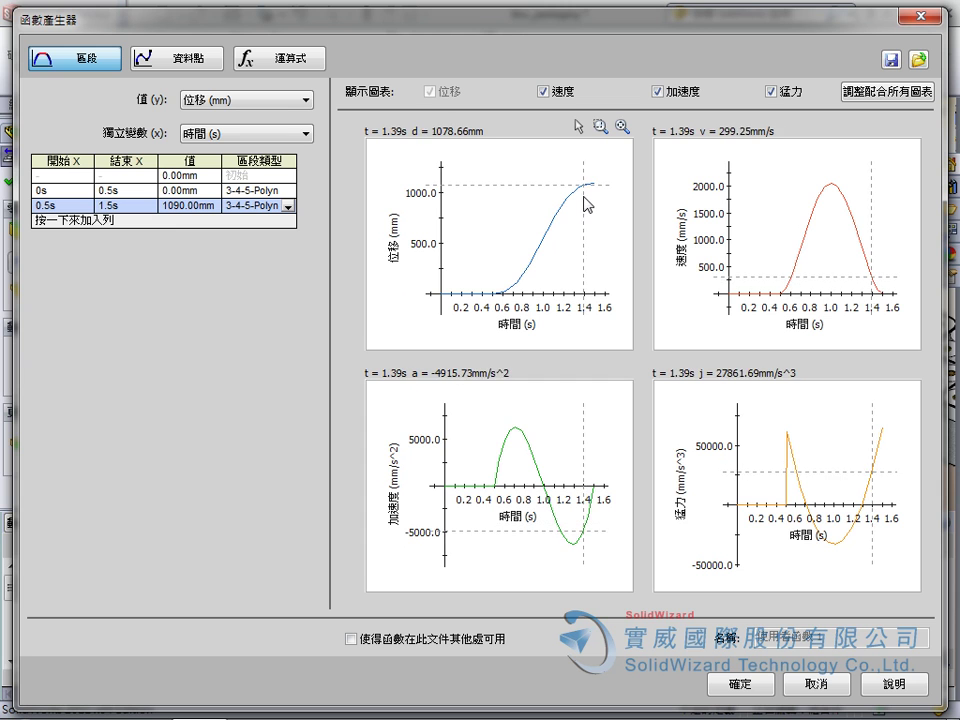
{"action": "left_click", "coordinate": [178, 219]}
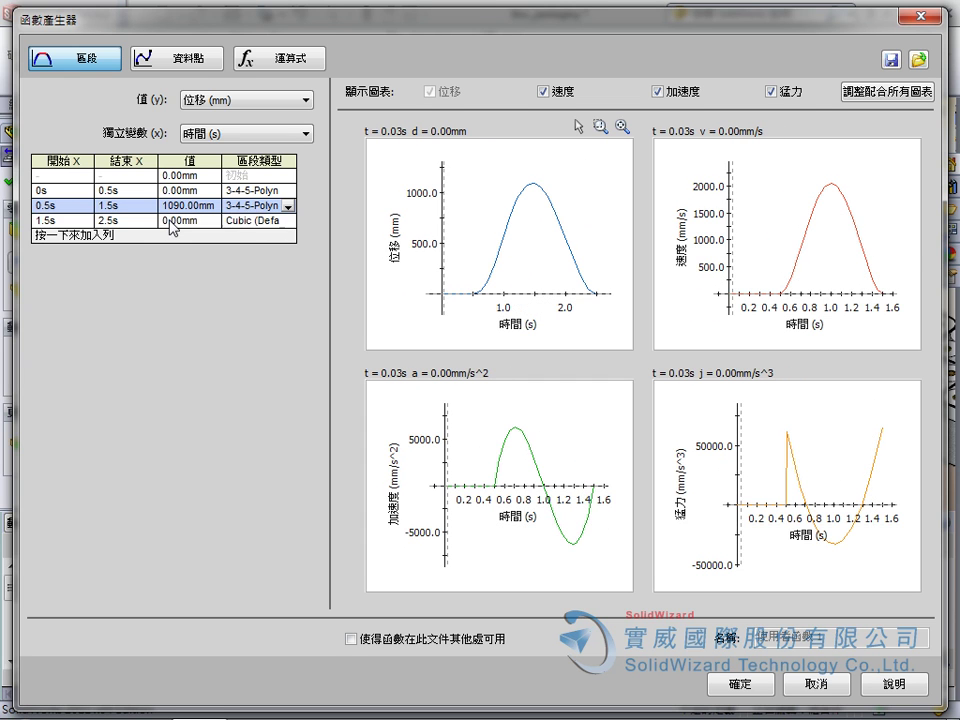
{"action": "left_click", "coordinate": [180, 220]}
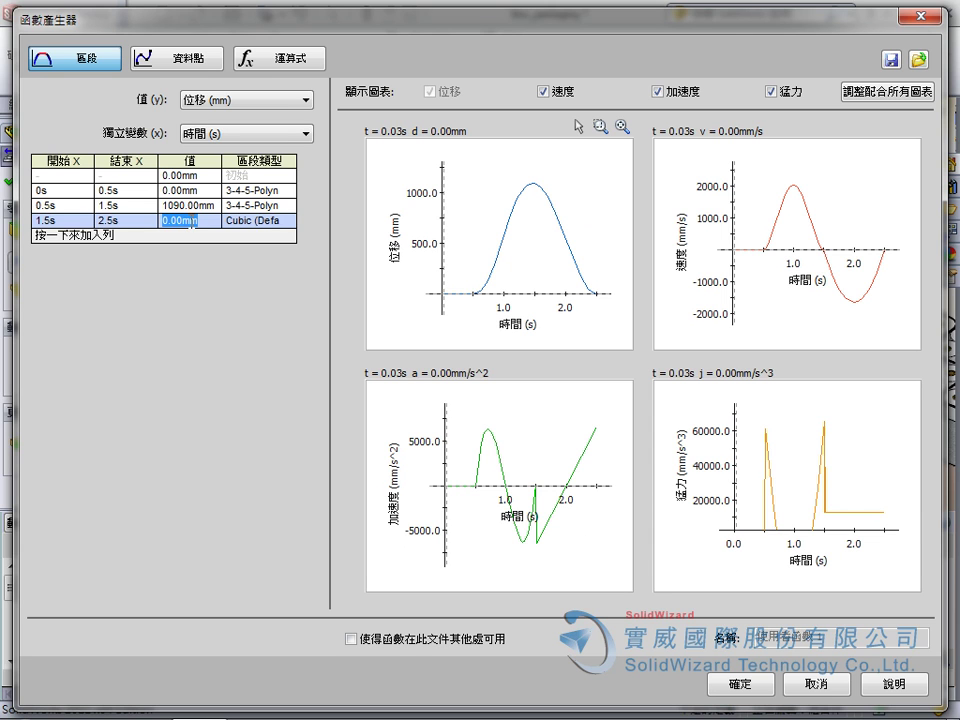
{"action": "left_click", "coordinate": [200, 221]}
{"action": "double_click", "coordinate": [194, 225]}
{"action": "type", "text": "1"}
Make the dwell 3-4-5 Polynomial and add a 3-4-5 Polynomial return to 0 mm by 3.5 s
{"action": "left_click", "coordinate": [288, 221]}
{"action": "left_click", "coordinate": [275, 287]}
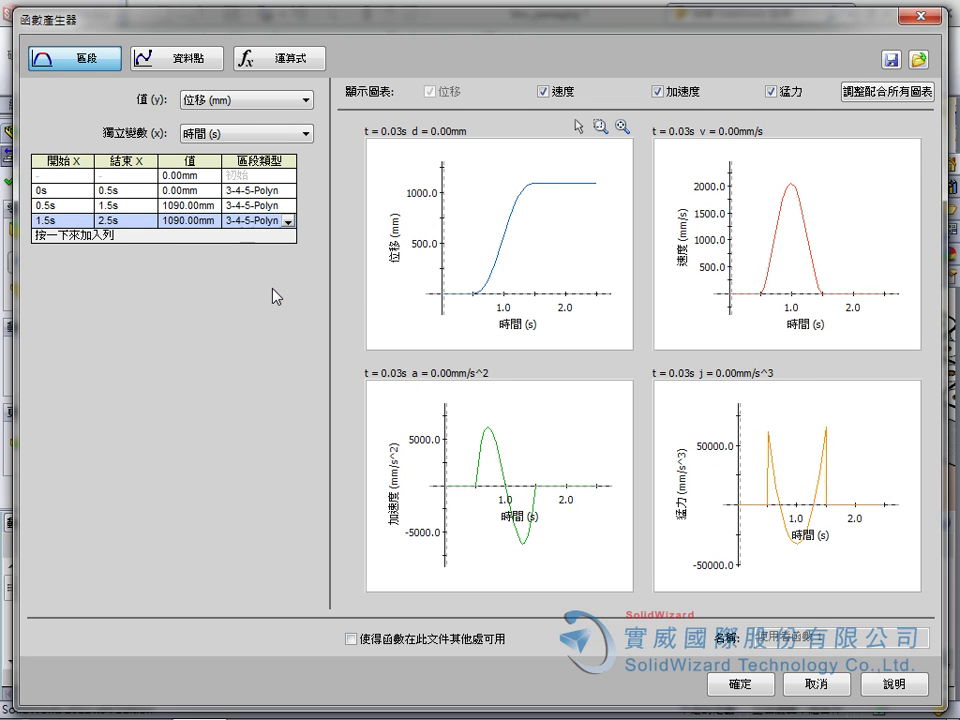
{"action": "left_click", "coordinate": [100, 237]}
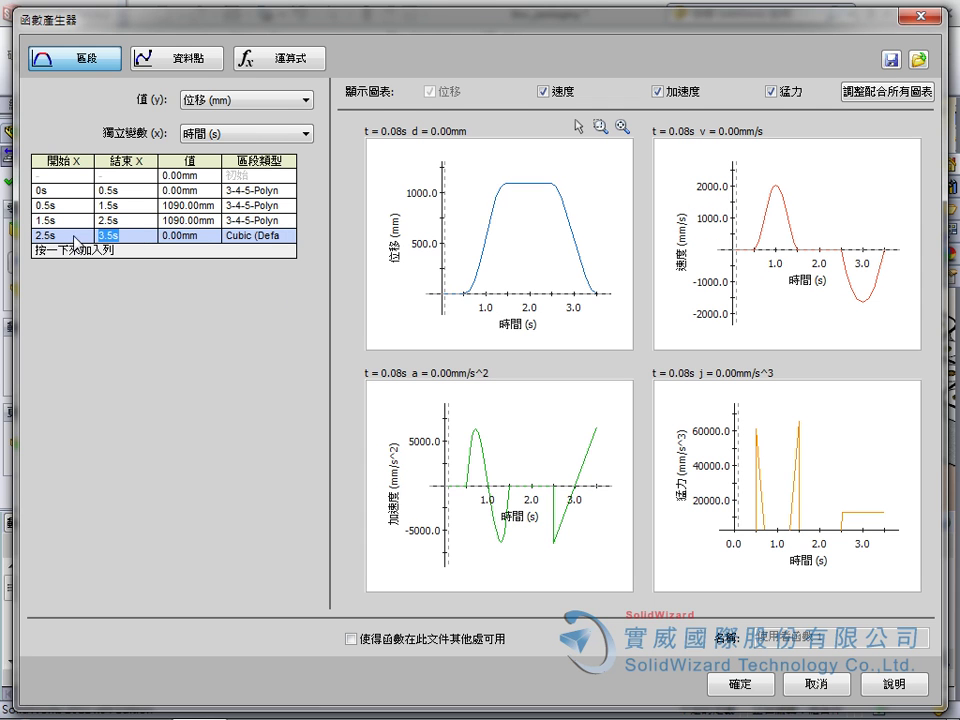
{"action": "left_click", "coordinate": [288, 237]}
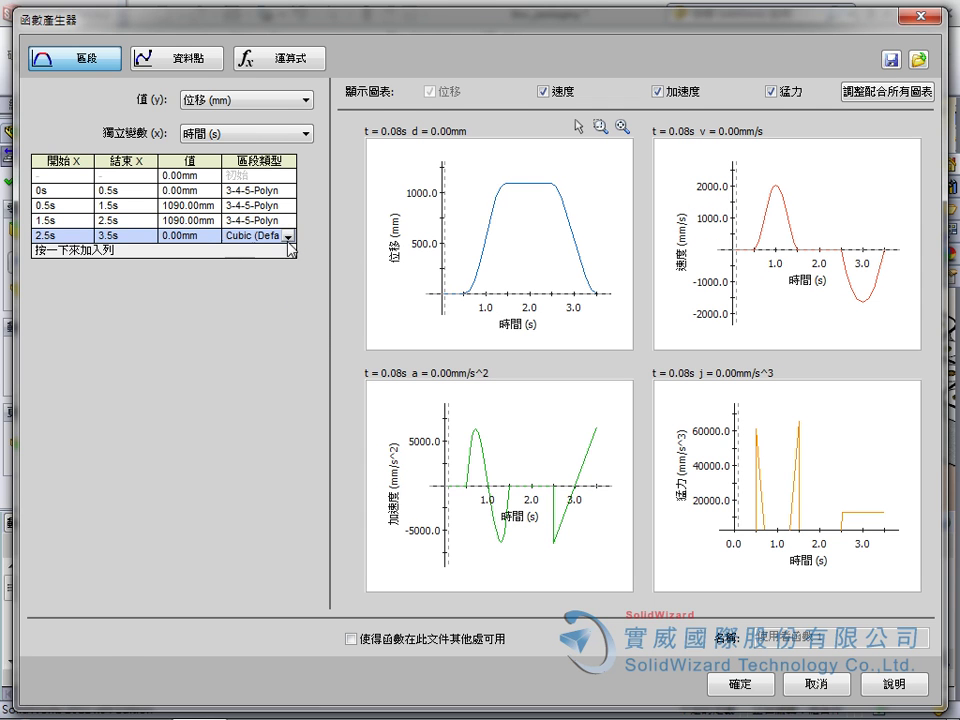
{"action": "left_click", "coordinate": [290, 237]}
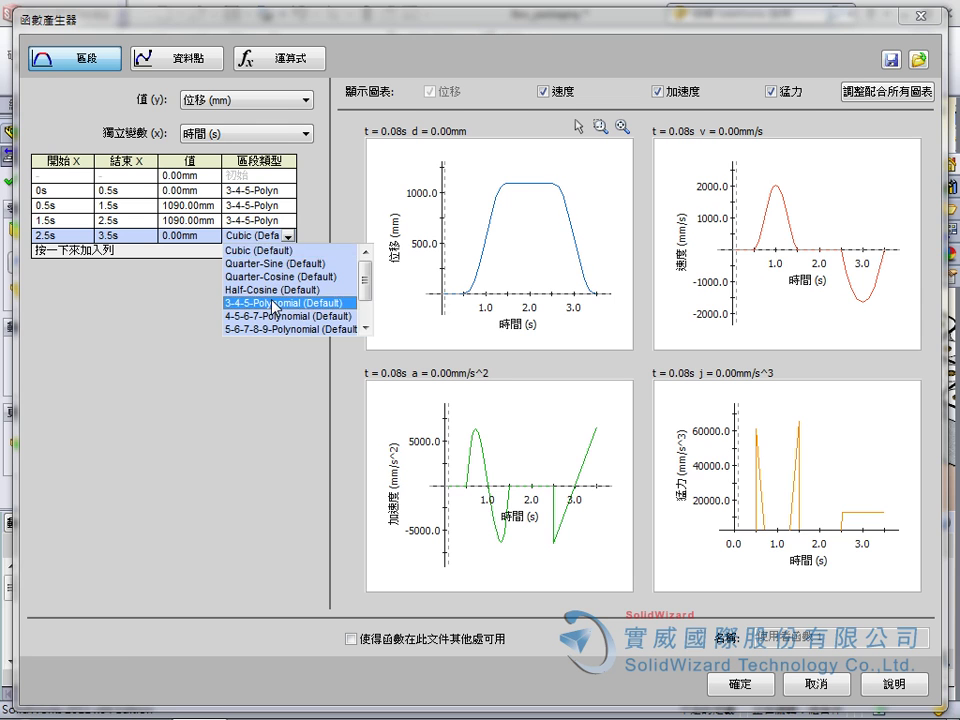
{"action": "left_click", "coordinate": [270, 300]}
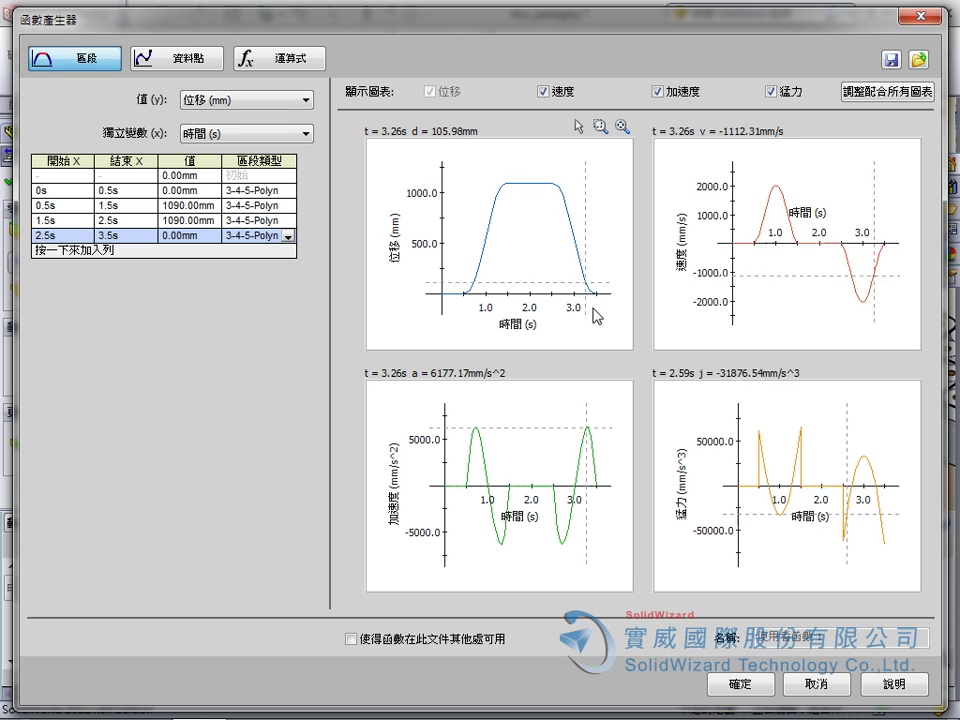
Hide the Jerk graph, toggling the Acceleration graph off and back on
{"action": "left_click", "coordinate": [767, 91]}
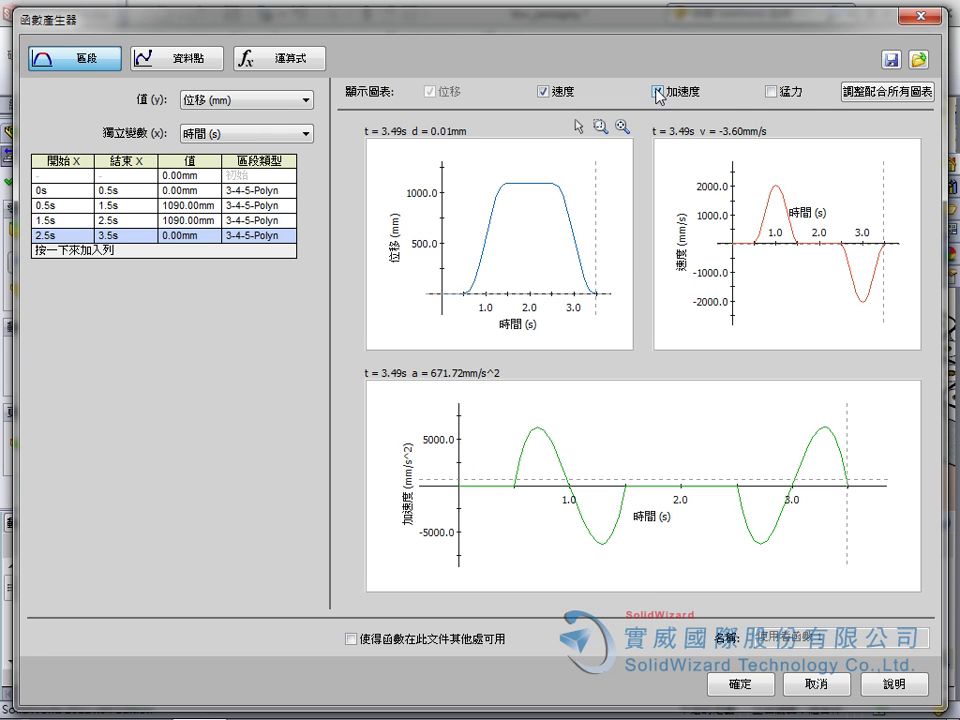
{"action": "left_click", "coordinate": [658, 92]}
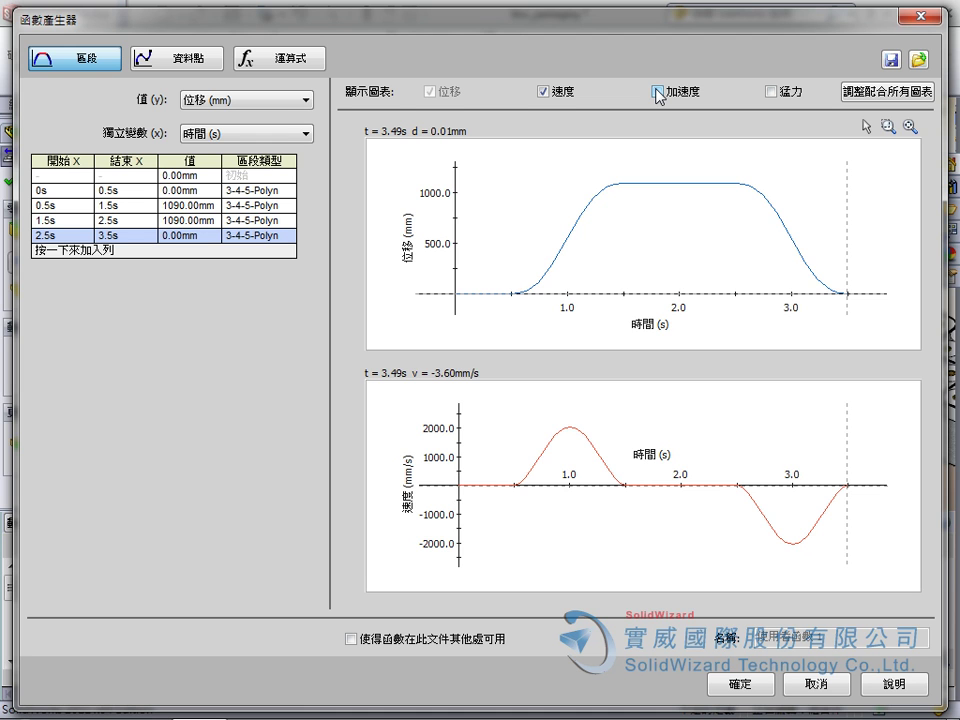
{"action": "left_click", "coordinate": [658, 92]}
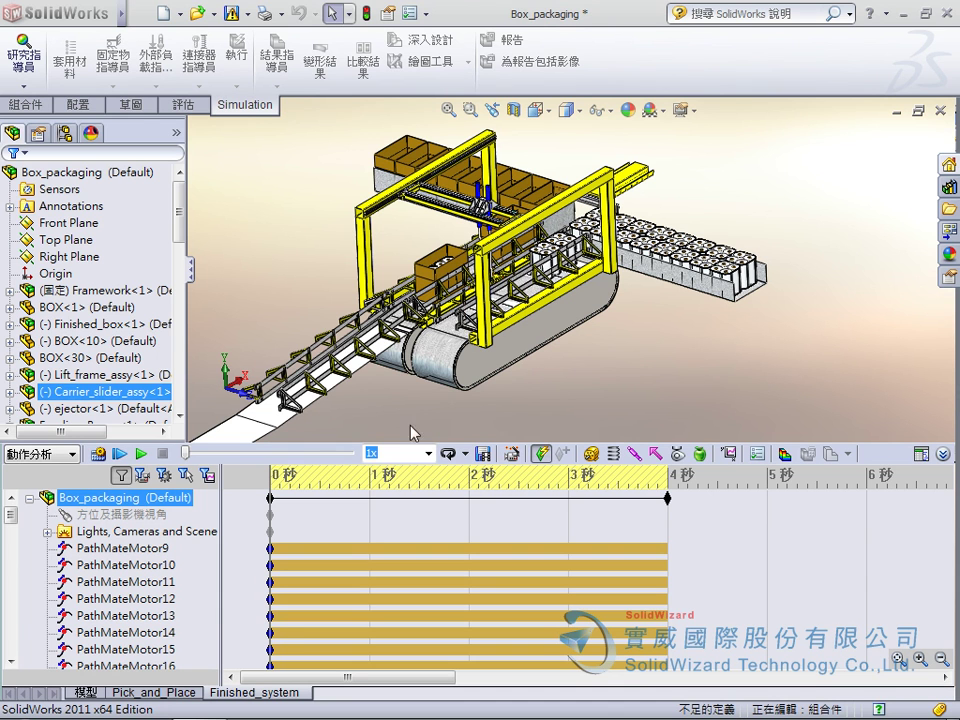
Replay the Box_packaging study with the new profile and stop it near 2.6 s
{"action": "left_click", "coordinate": [119, 453]}
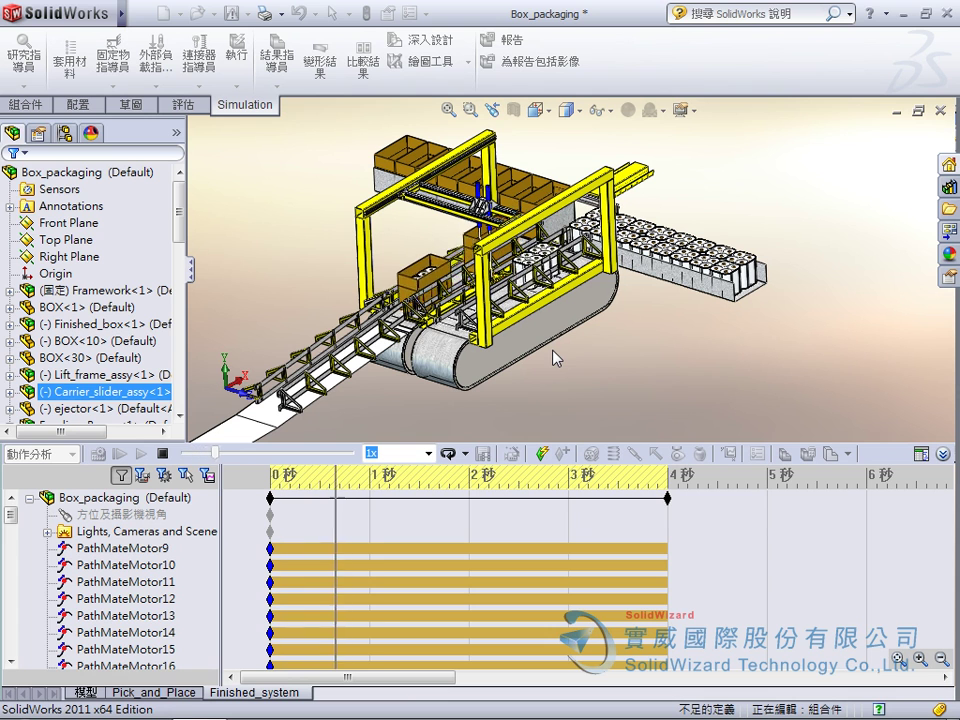
{"action": "left_click", "coordinate": [164, 452]}
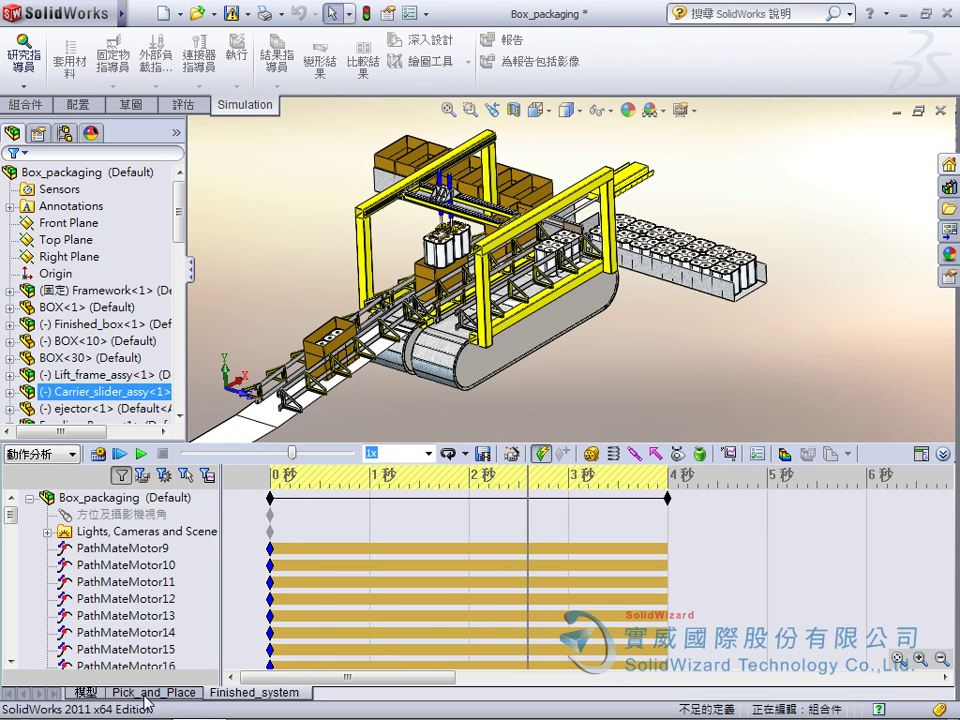
Edit the Move_over_product motor and create a new Data Points motion function
{"action": "left_click_drag", "start_coordinate": [108, 443], "coordinate": [108, 340]}
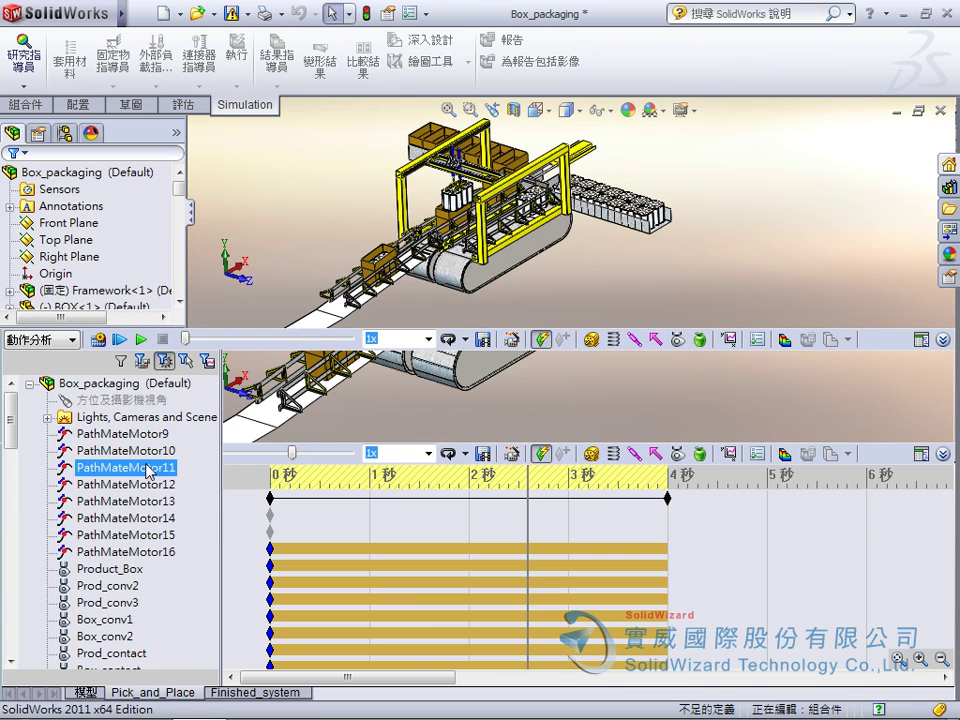
{"action": "left_click", "coordinate": [112, 637]}
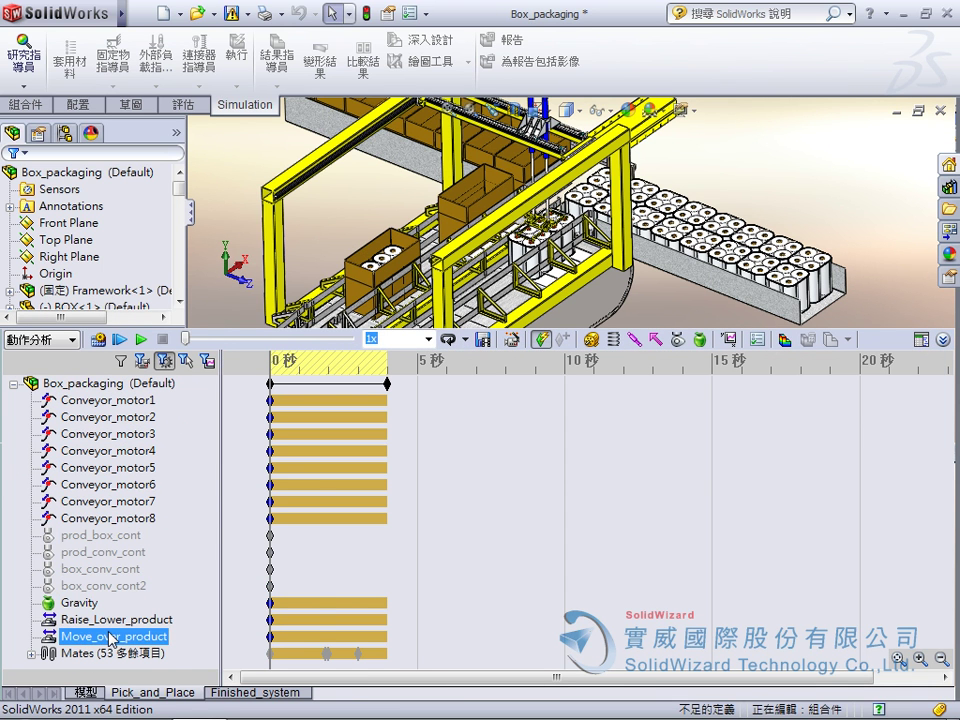
{"action": "right_click", "coordinate": [112, 637]}
{"action": "left_click", "coordinate": [140, 495]}
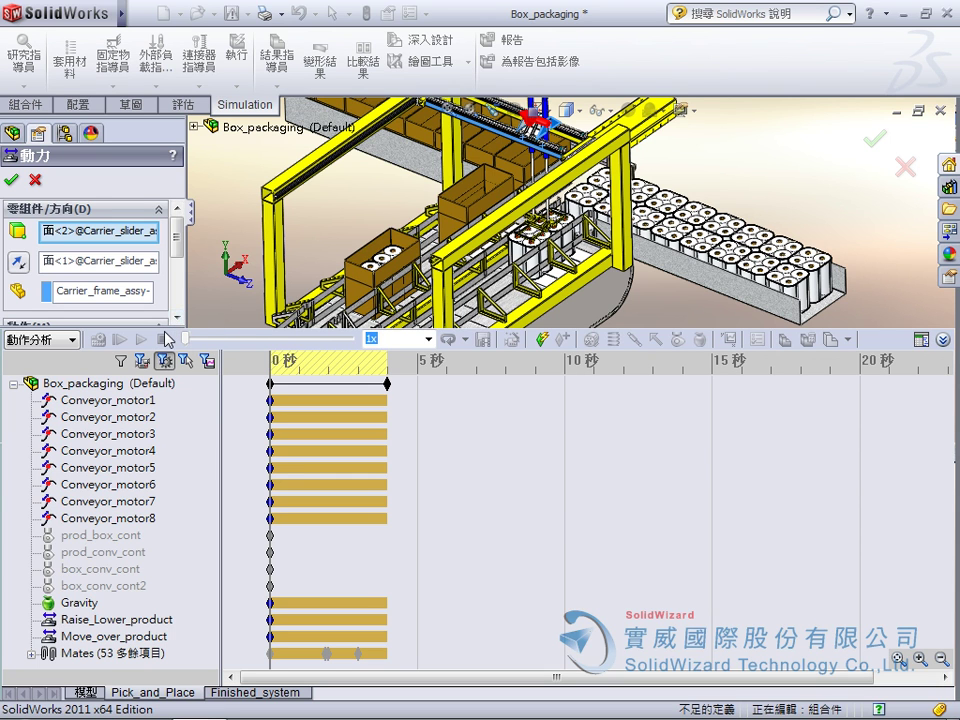
{"action": "left_click_drag", "start_coordinate": [125, 328], "coordinate": [164, 510]}
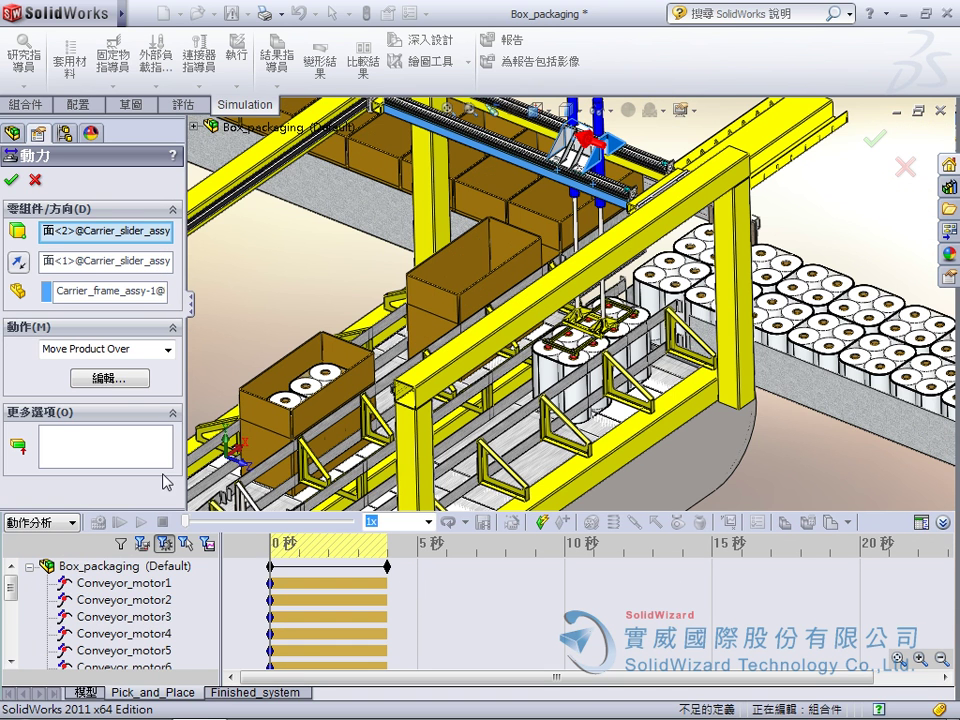
{"action": "left_click", "coordinate": [136, 355]}
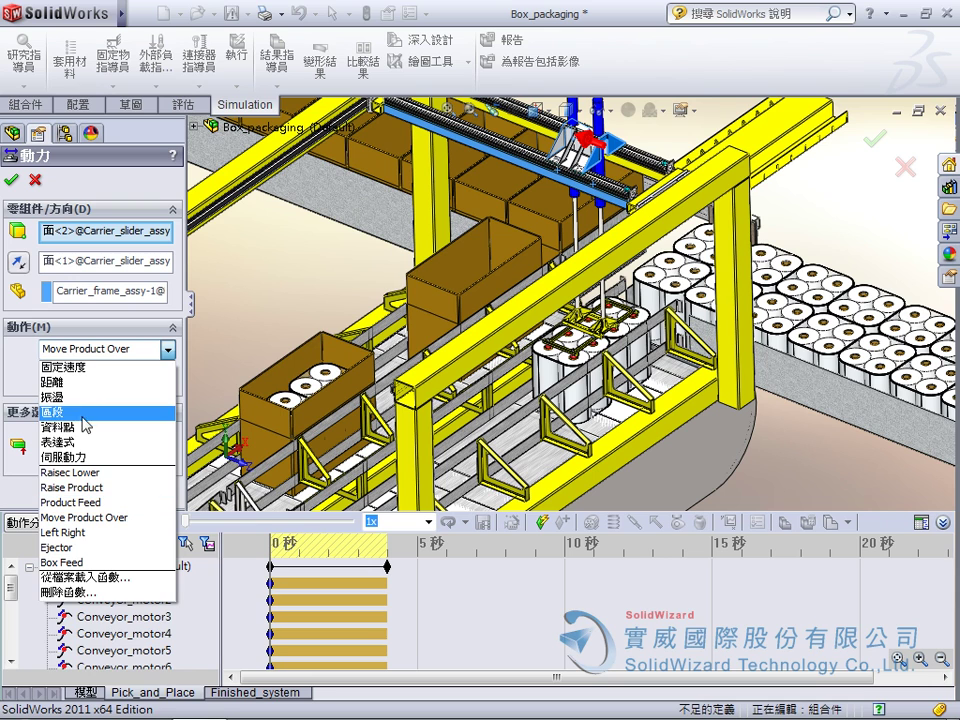
{"action": "left_click", "coordinate": [84, 440]}
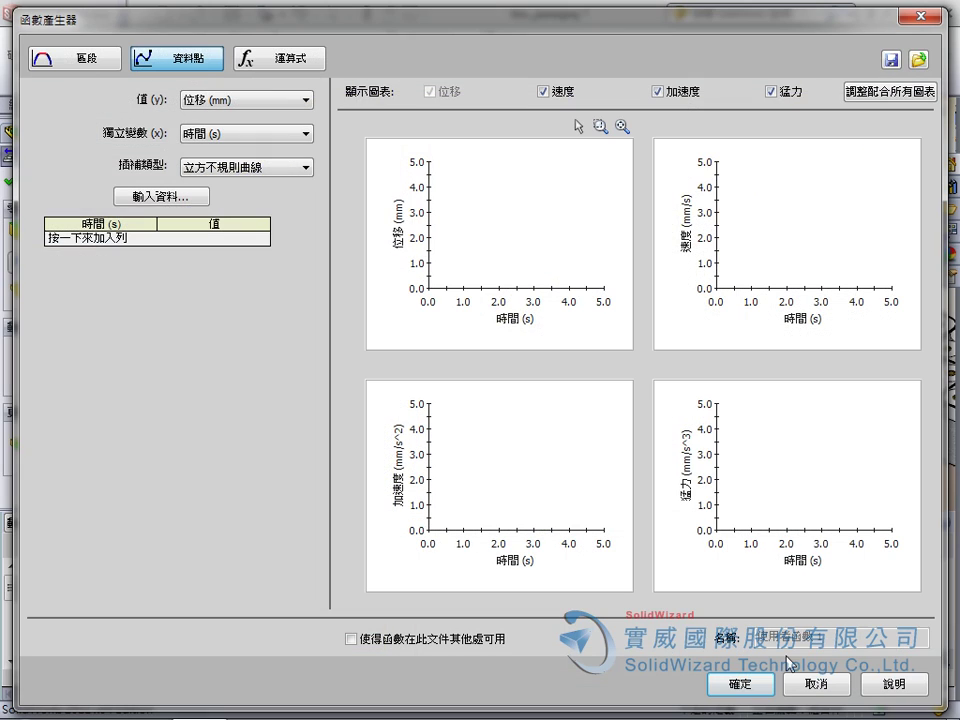
In Expression mode, build the displacement expression SIN(time*36)
{"action": "left_click", "coordinate": [242, 58]}
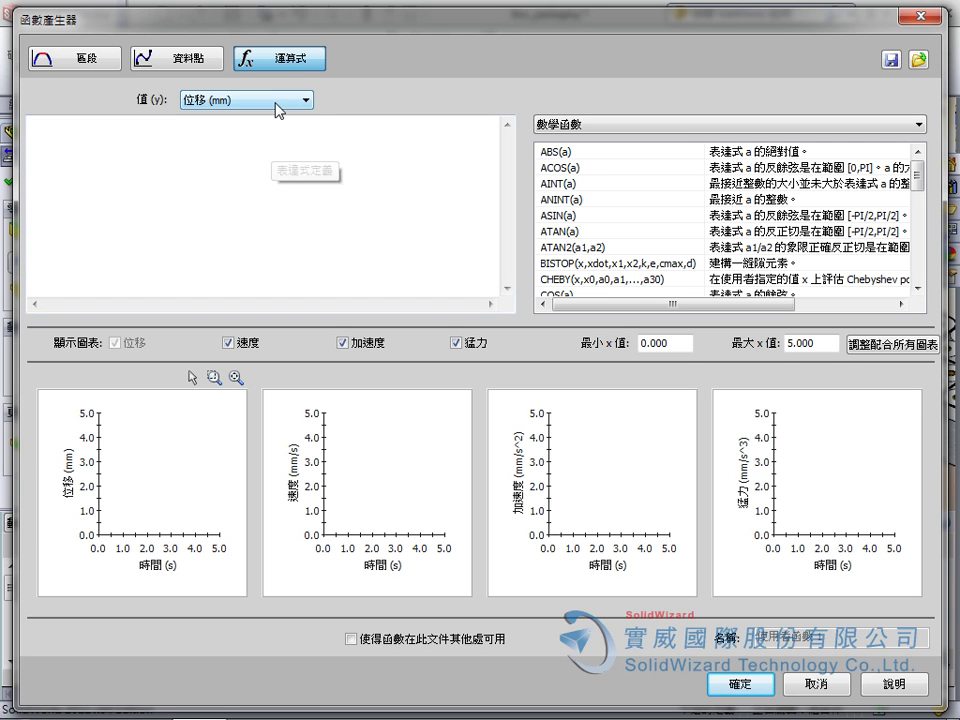
{"action": "left_click", "coordinate": [276, 102]}
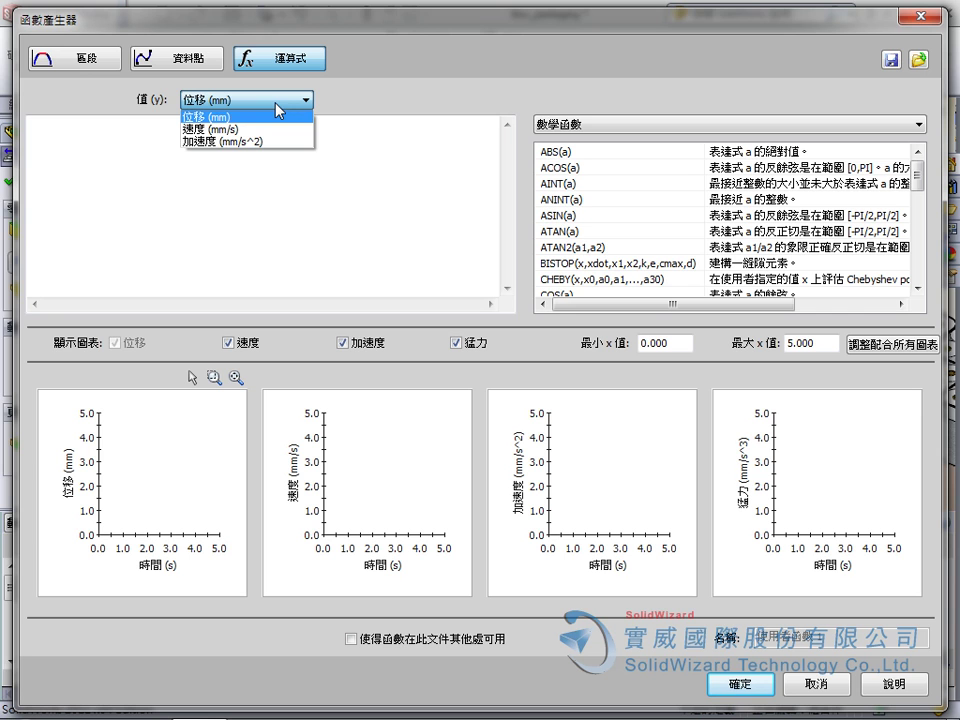
{"action": "left_click", "coordinate": [277, 104]}
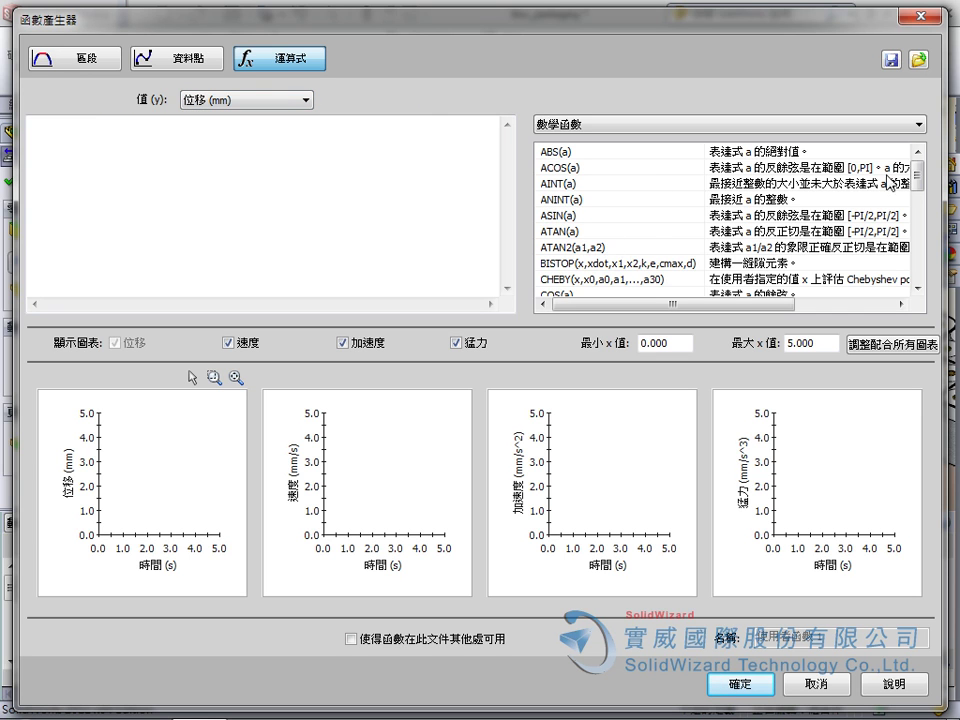
{"action": "left_click_drag", "start_coordinate": [920, 177], "coordinate": [918, 262]}
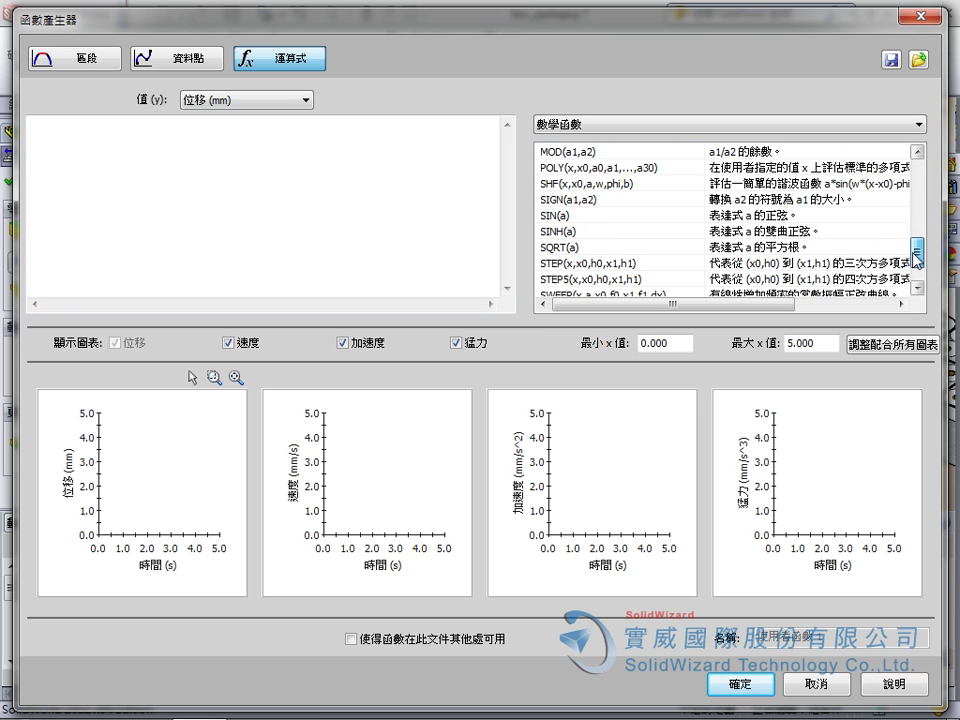
{"action": "double_click", "coordinate": [548, 184]}
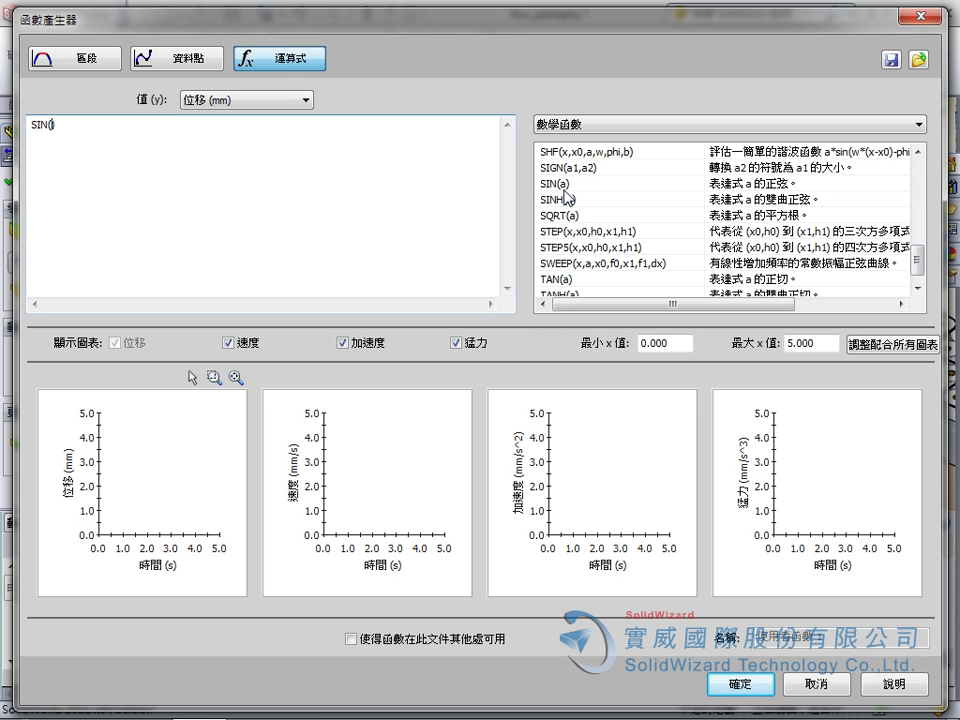
{"action": "type", "text": "time"}
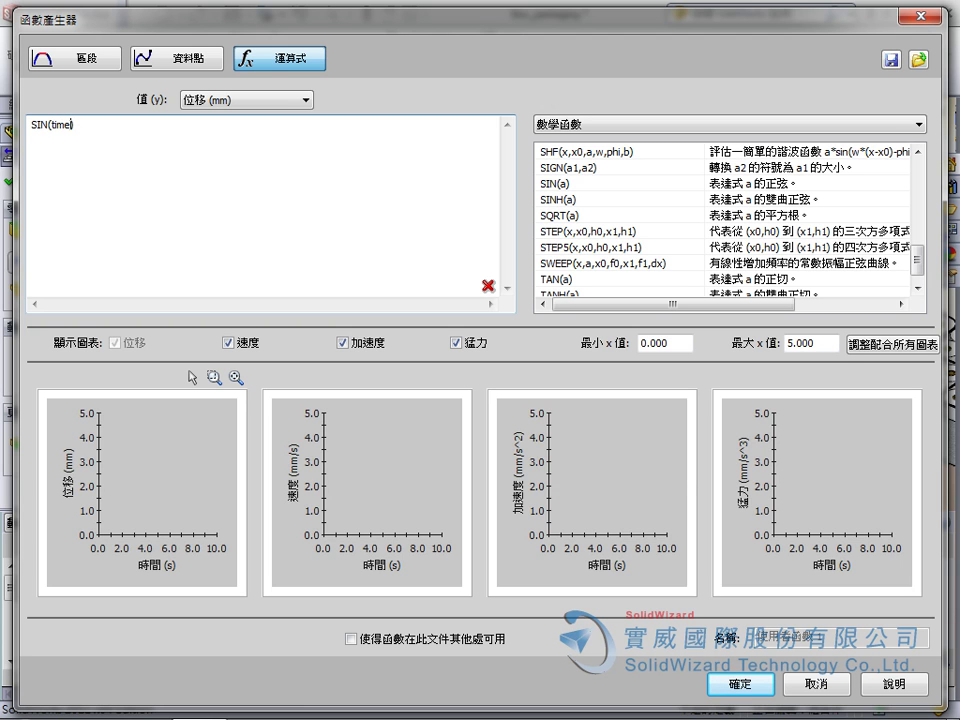
{"action": "type", "text": "*"}
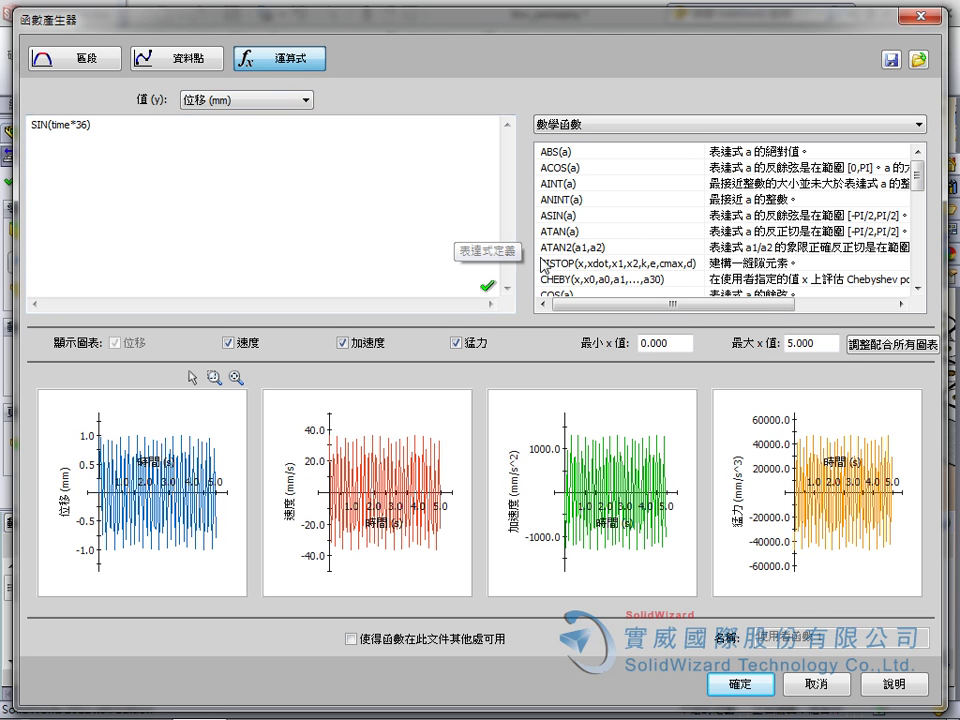
Replot the sine graphs with a maximum x value of 0.5 s
{"action": "left_click_drag", "start_coordinate": [812, 343], "coordinate": [786, 349]}
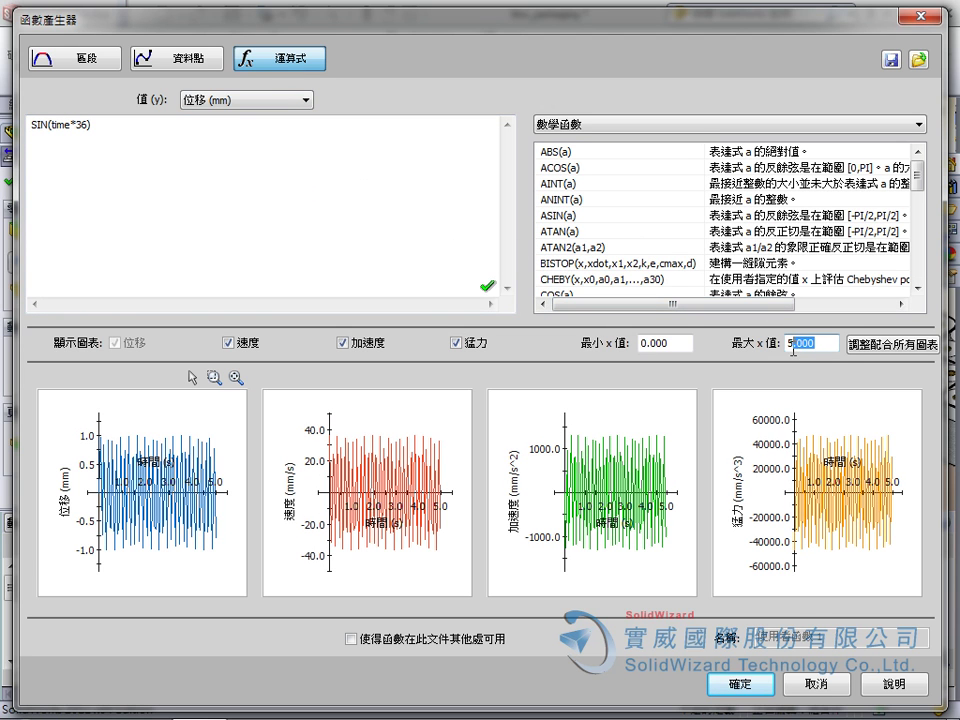
{"action": "type", "text": "0.5"}
{"action": "left_click", "coordinate": [287, 71]}
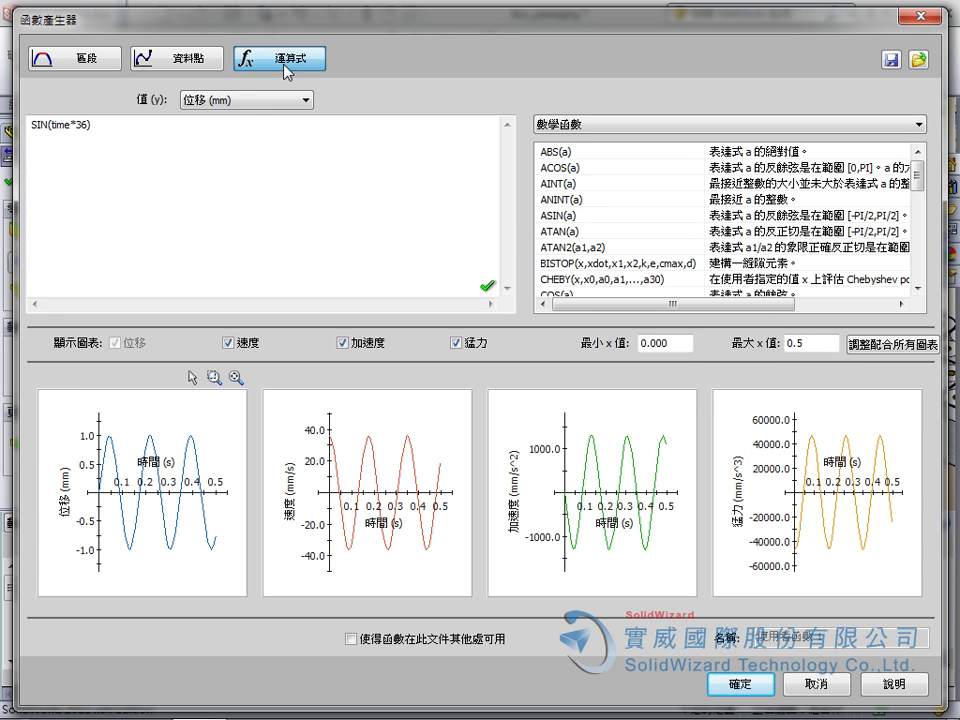
{"action": "mouse_move", "coordinate": [376, 495]}
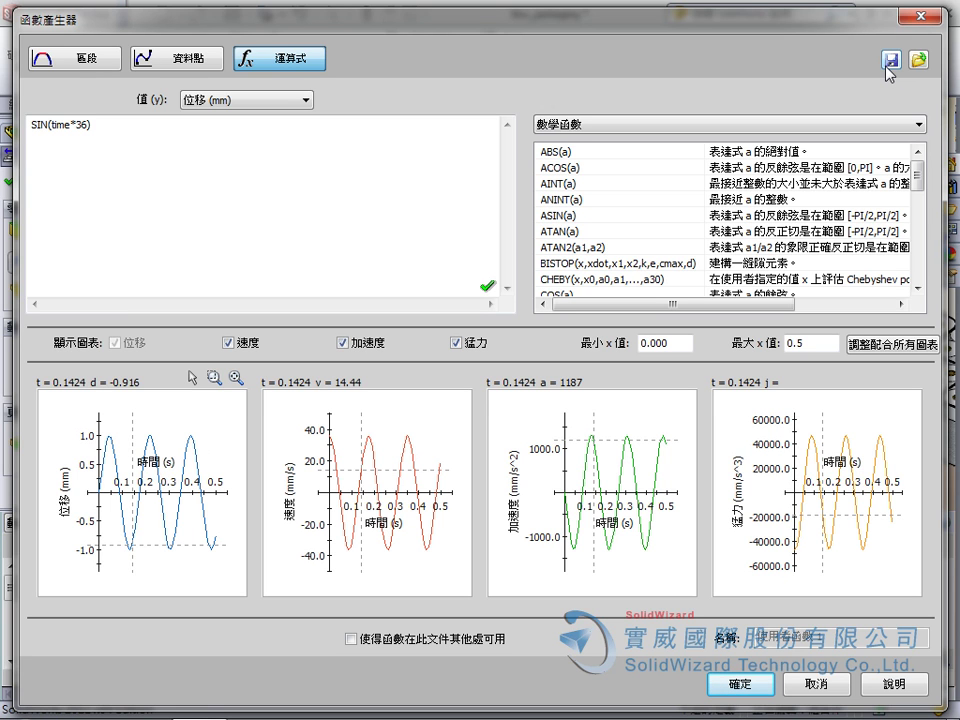
Browse the function categories, then switch the definition to Segment mode
{"action": "left_click", "coordinate": [857, 126]}
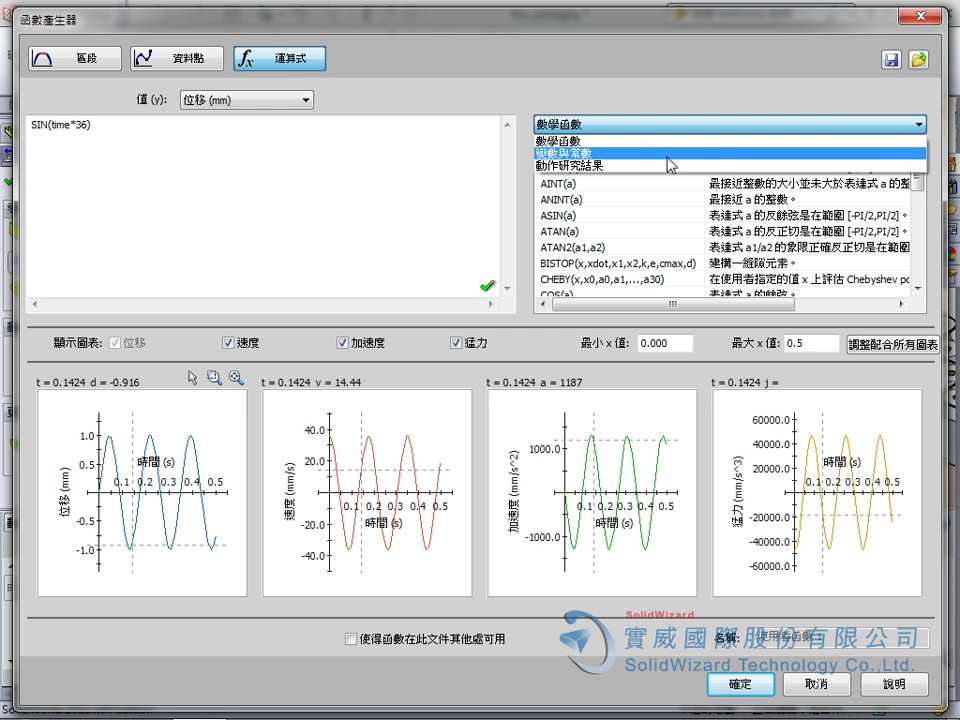
{"action": "left_click", "coordinate": [625, 155]}
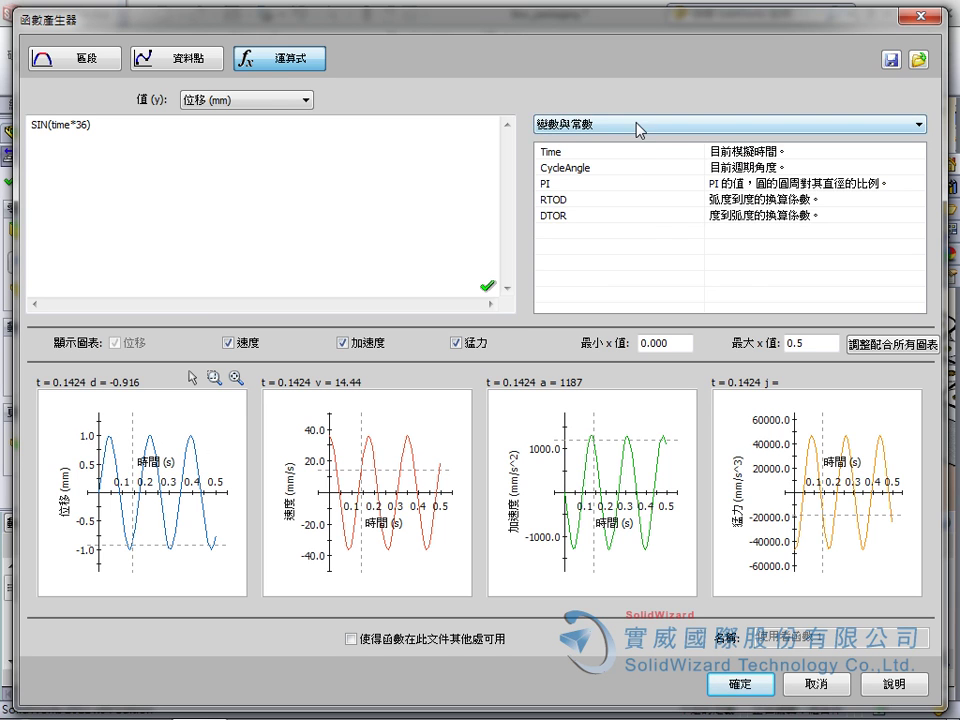
{"action": "left_click", "coordinate": [636, 126]}
{"action": "left_click", "coordinate": [618, 167]}
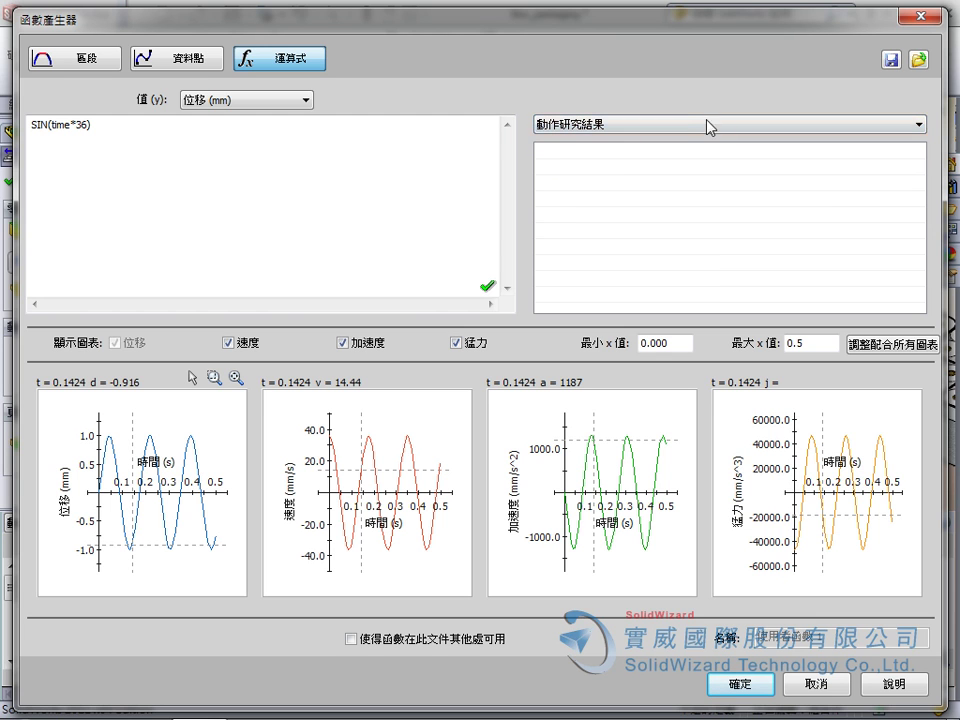
{"action": "left_click", "coordinate": [447, 209]}
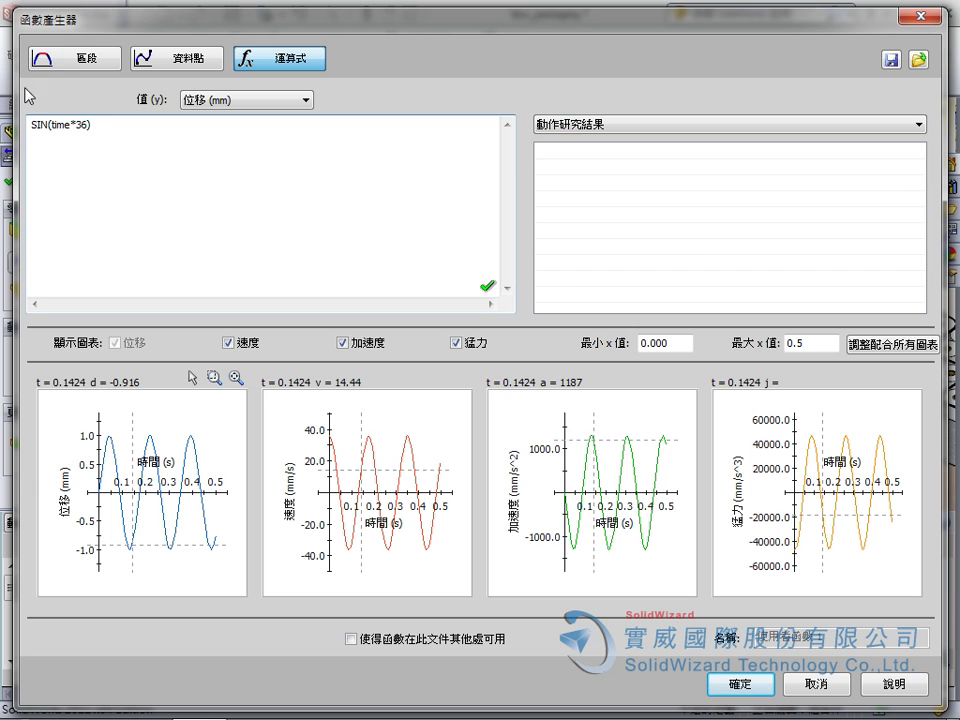
{"action": "left_click", "coordinate": [64, 62]}
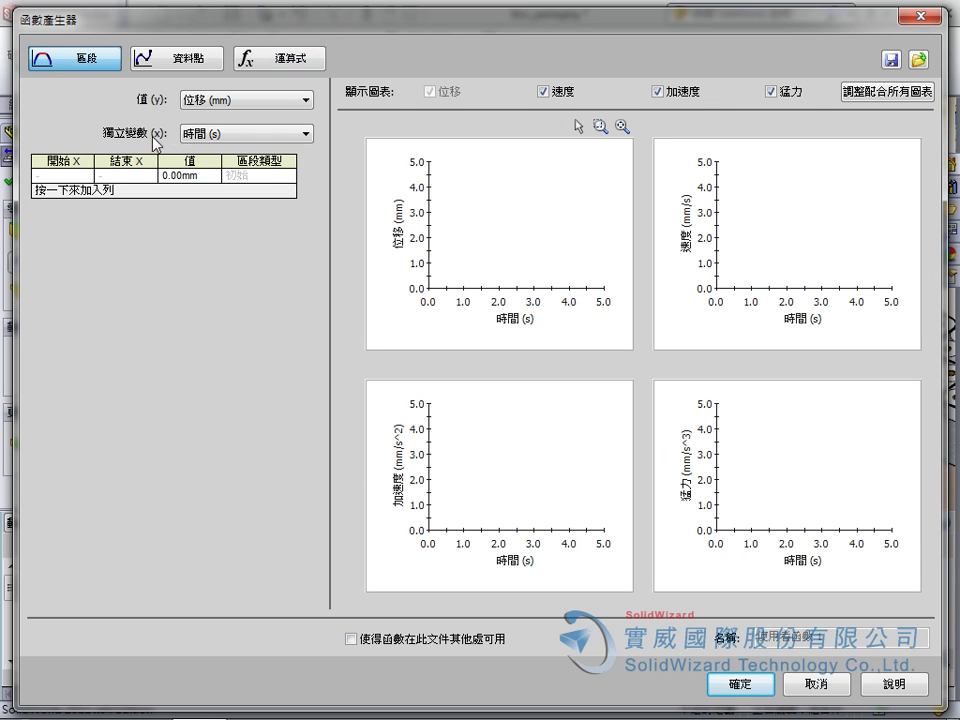
Keep Displacement as the defined value and Time as the independent variable
{"action": "left_click", "coordinate": [249, 104]}
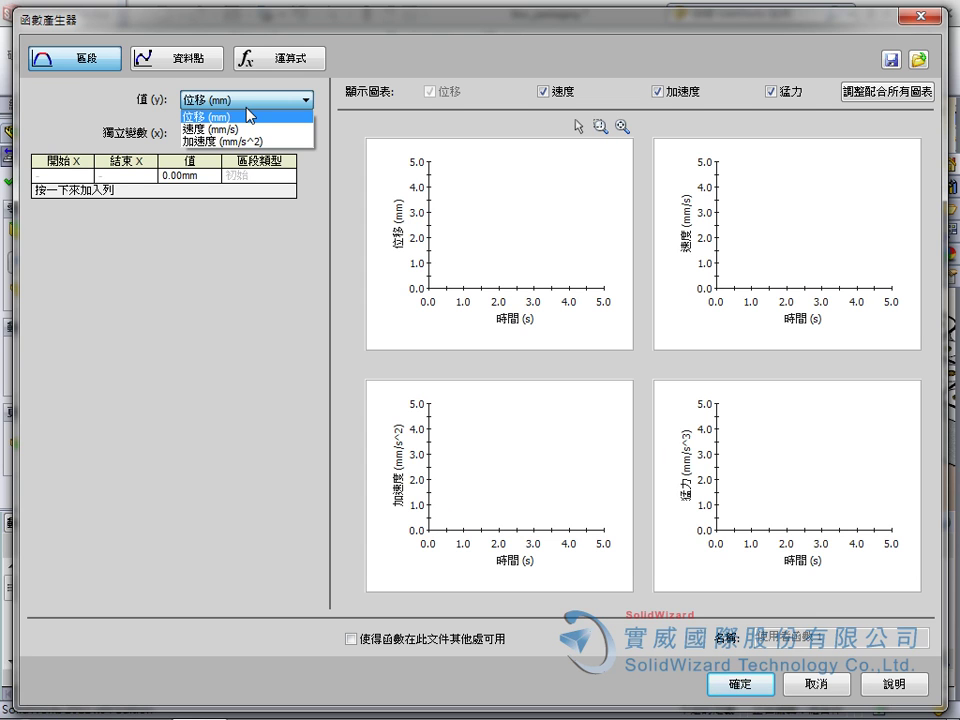
{"action": "left_click", "coordinate": [250, 116]}
{"action": "left_click", "coordinate": [245, 133]}
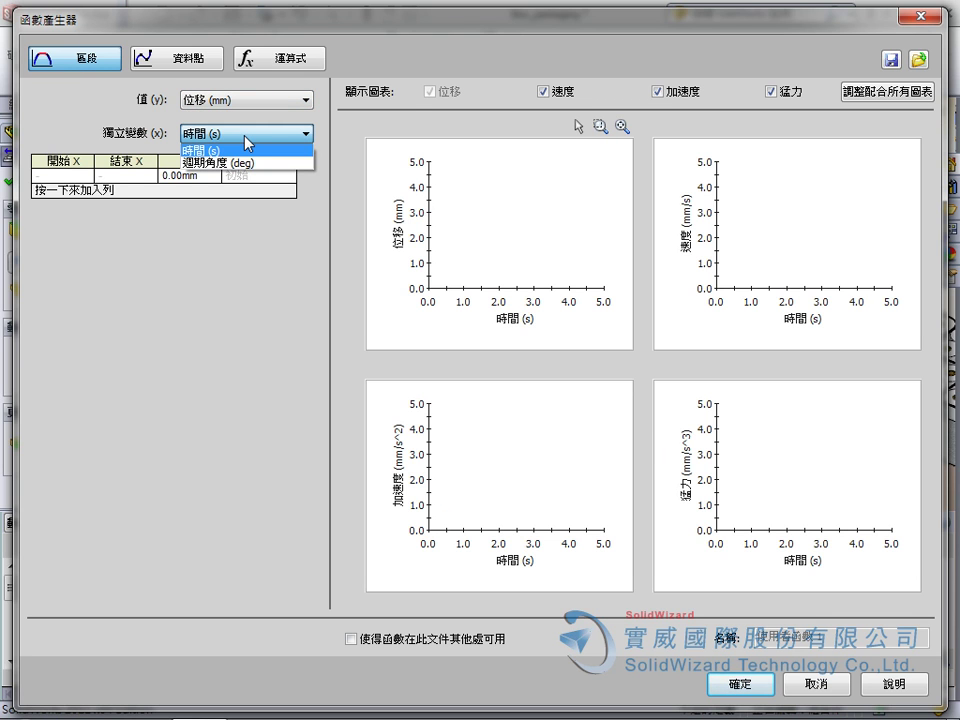
{"action": "left_click", "coordinate": [246, 142]}
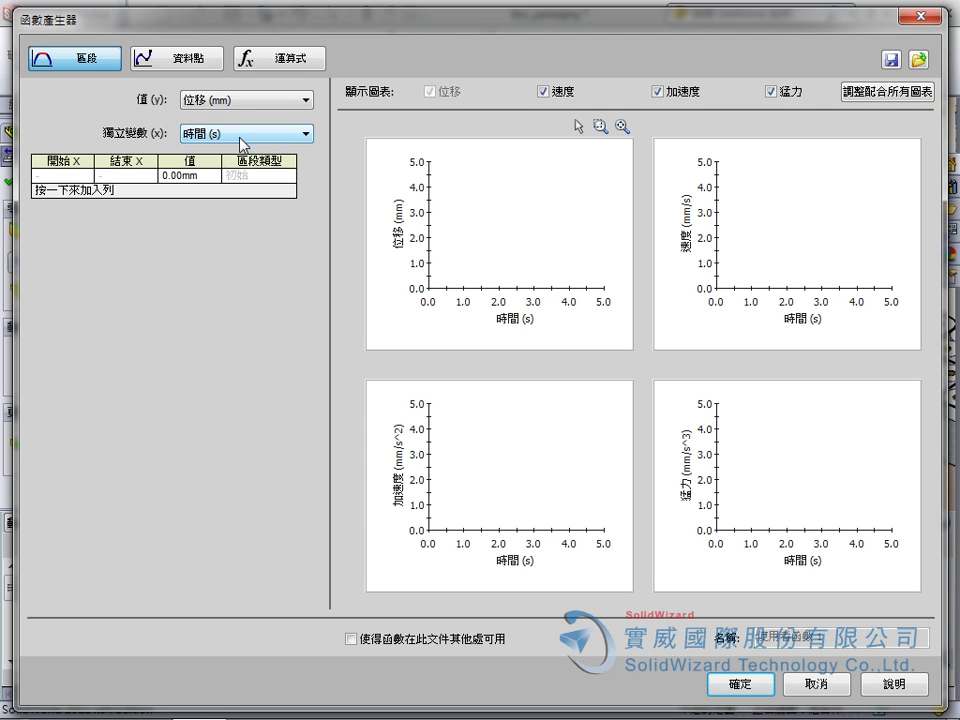
Add a first 3-4-5 Polynomial segment holding 0 mm from 0 to 0.5 s
{"action": "left_click", "coordinate": [90, 197]}
{"action": "left_click", "coordinate": [127, 189]}
{"action": "type", "text": "0.5"}
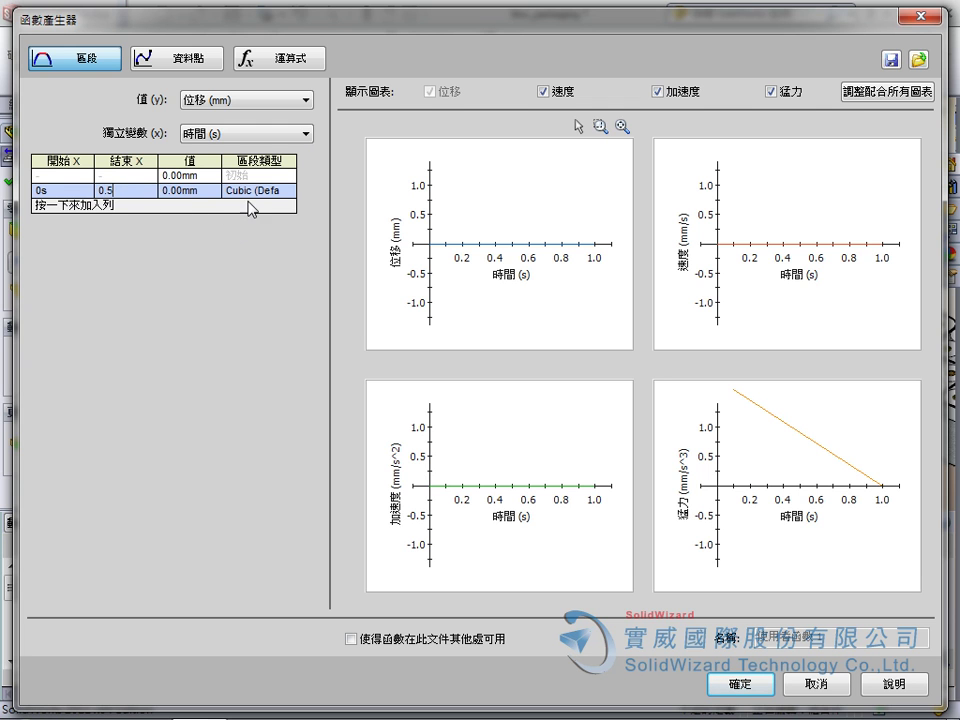
{"action": "left_click", "coordinate": [251, 208]}
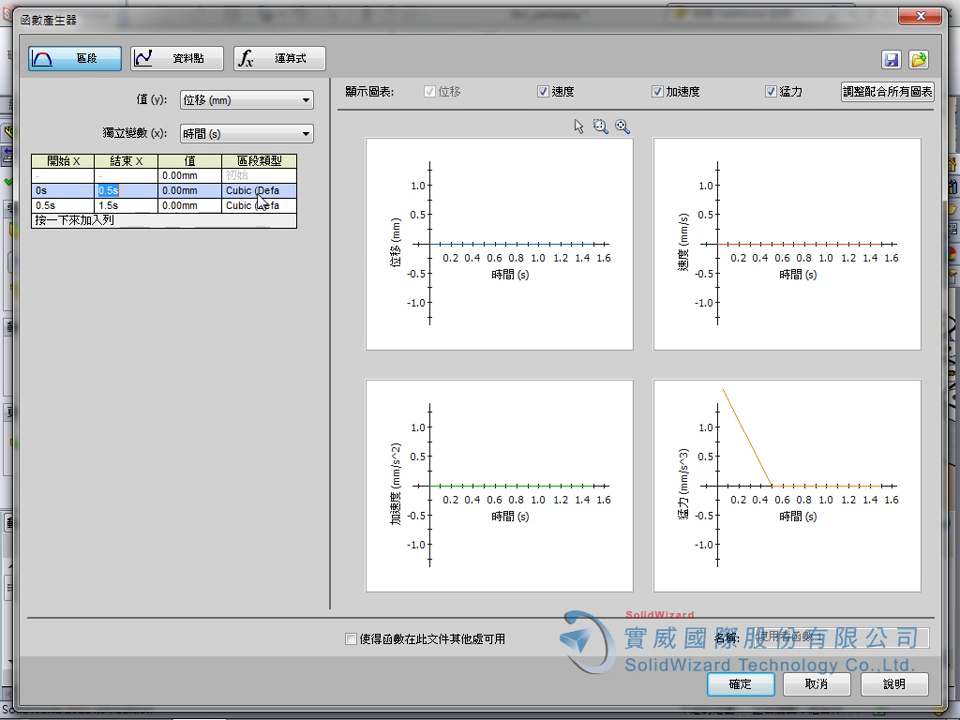
{"action": "left_click", "coordinate": [287, 191]}
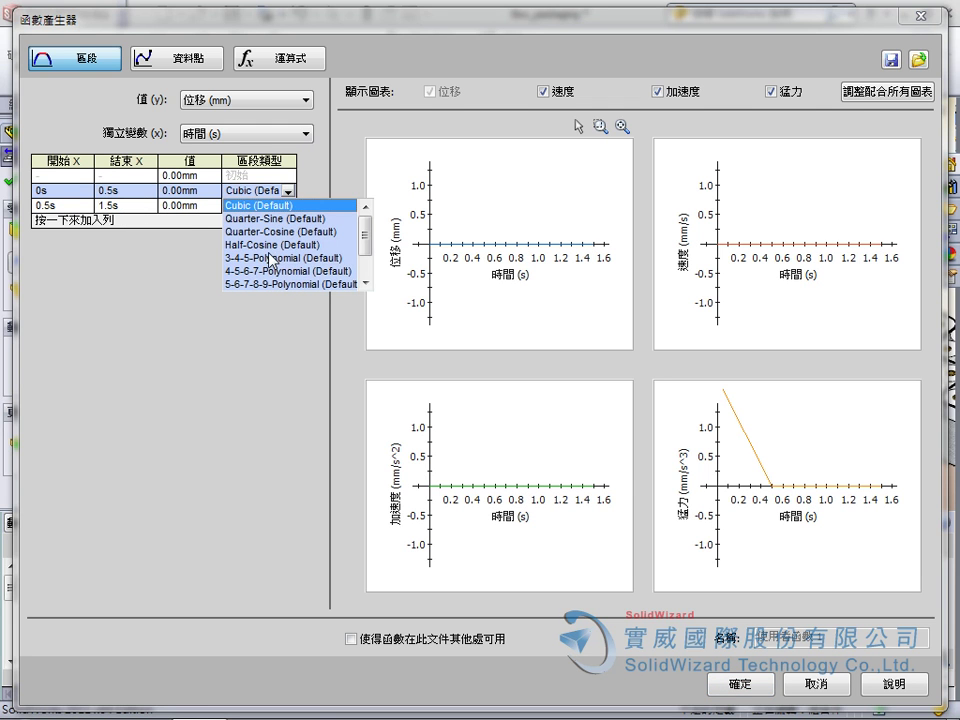
{"action": "left_click", "coordinate": [268, 260]}
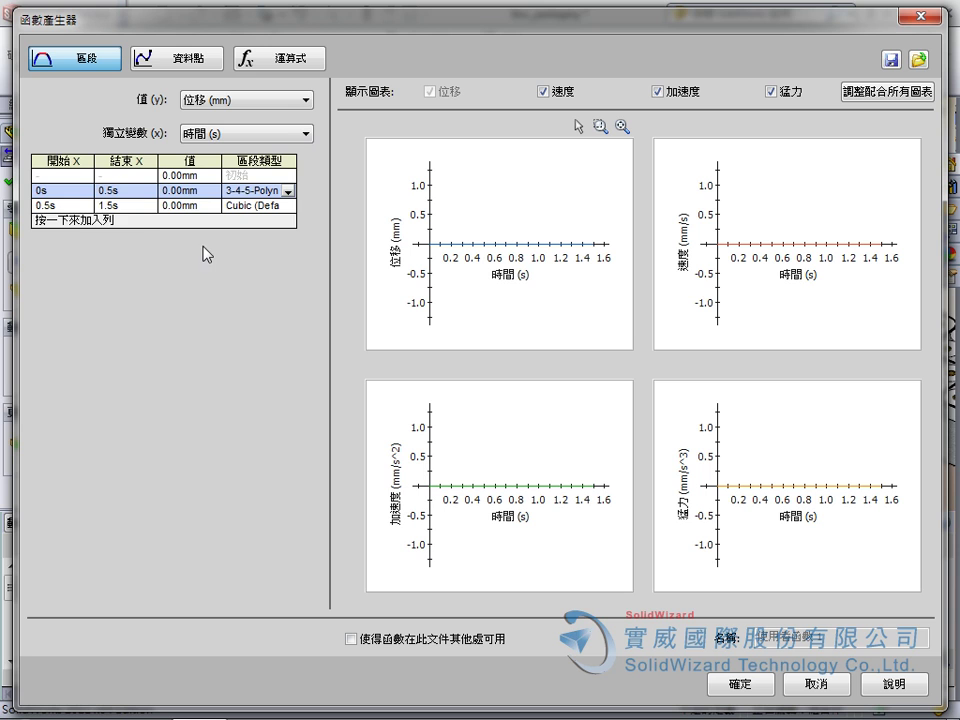
Add a second 3-4-5 Polynomial segment rising to 1090 mm from 0.5 to 1.5 s
{"action": "left_click", "coordinate": [75, 206]}
{"action": "left_click", "coordinate": [171, 206]}
{"action": "type", "text": "109"}
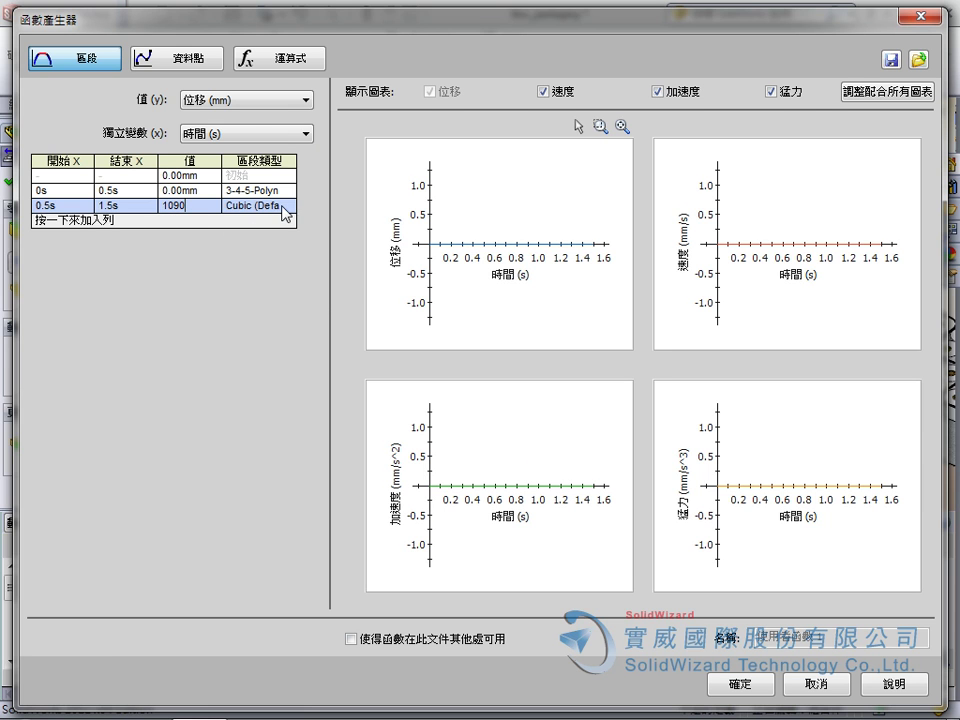
{"action": "left_click", "coordinate": [270, 206]}
{"action": "left_click", "coordinate": [275, 272]}
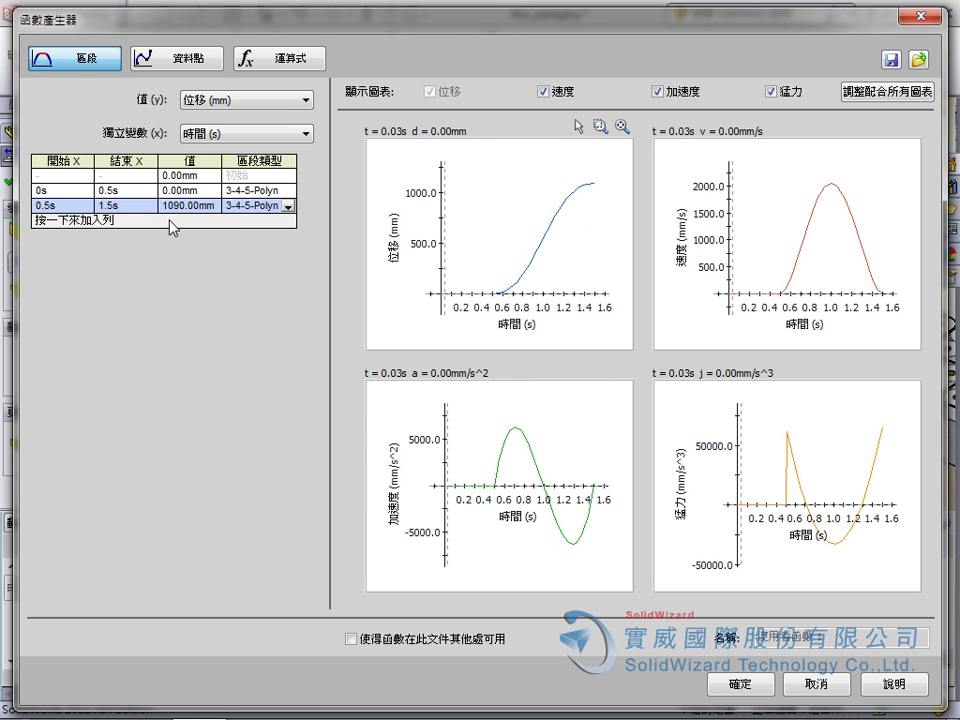
Add a 3-4-5 Polynomial dwell segment at 1090 mm from 1.5 to 2.5 s
{"action": "left_click", "coordinate": [128, 220]}
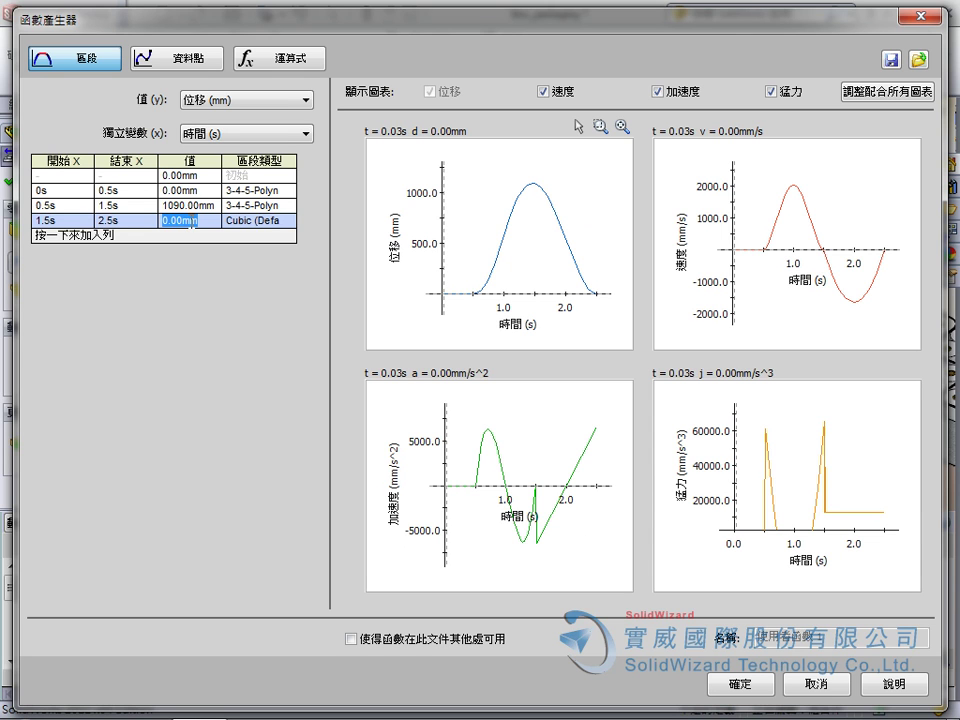
{"action": "type", "text": "1"}
{"action": "left_click", "coordinate": [288, 220]}
{"action": "left_click", "coordinate": [288, 220]}
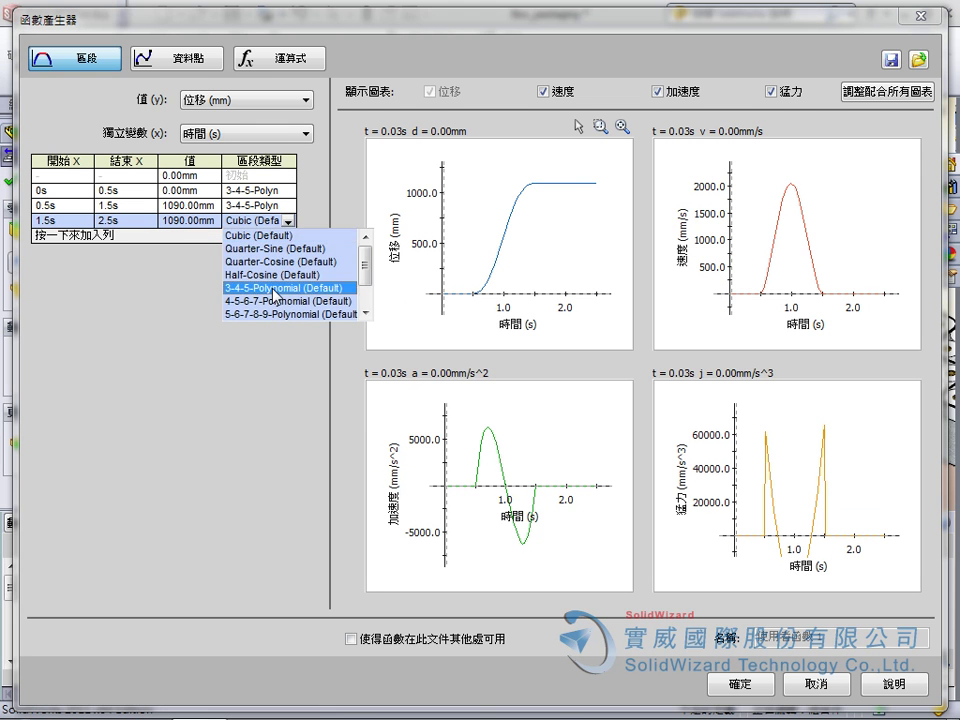
{"action": "left_click", "coordinate": [276, 287]}
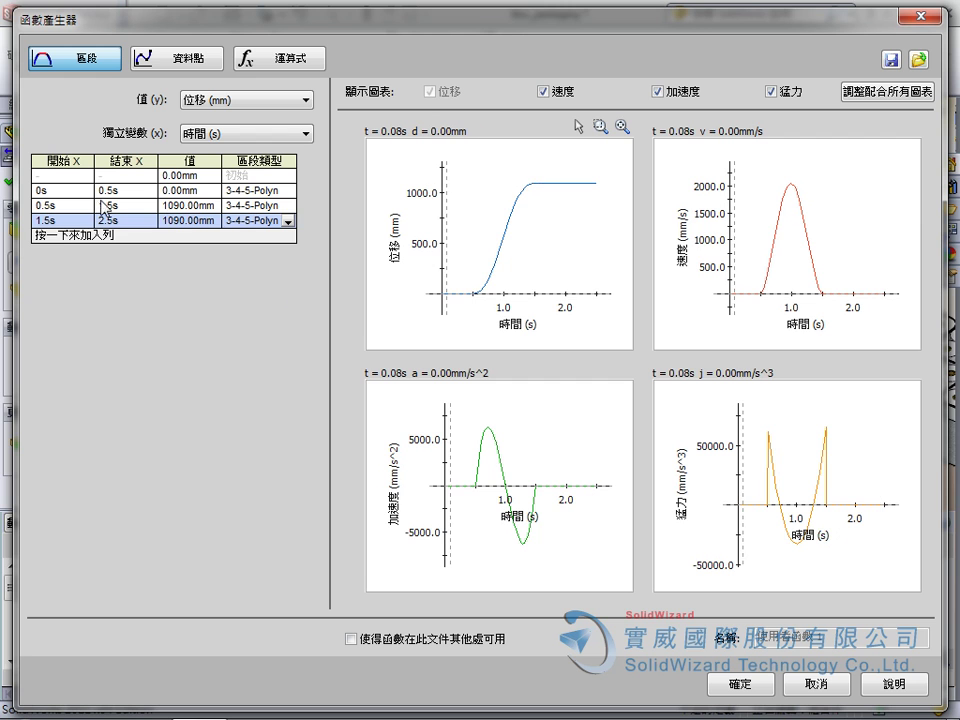
Add a 3-4-5 Polynomial return segment to 0 mm from 2.5 to 3.5 s
{"action": "left_click", "coordinate": [122, 237]}
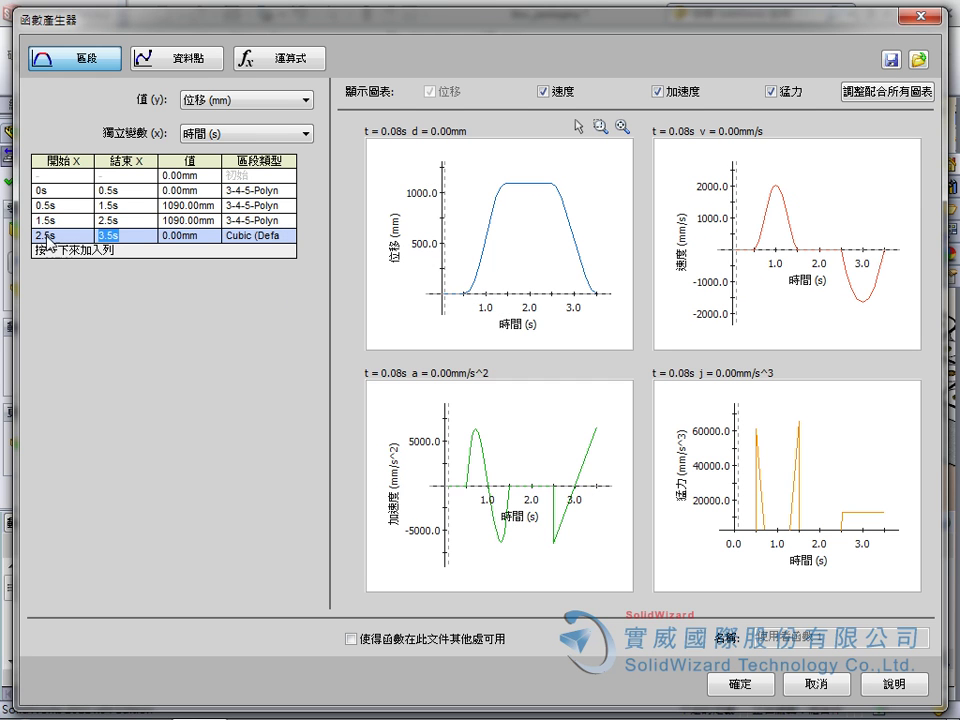
{"action": "left_click", "coordinate": [230, 242]}
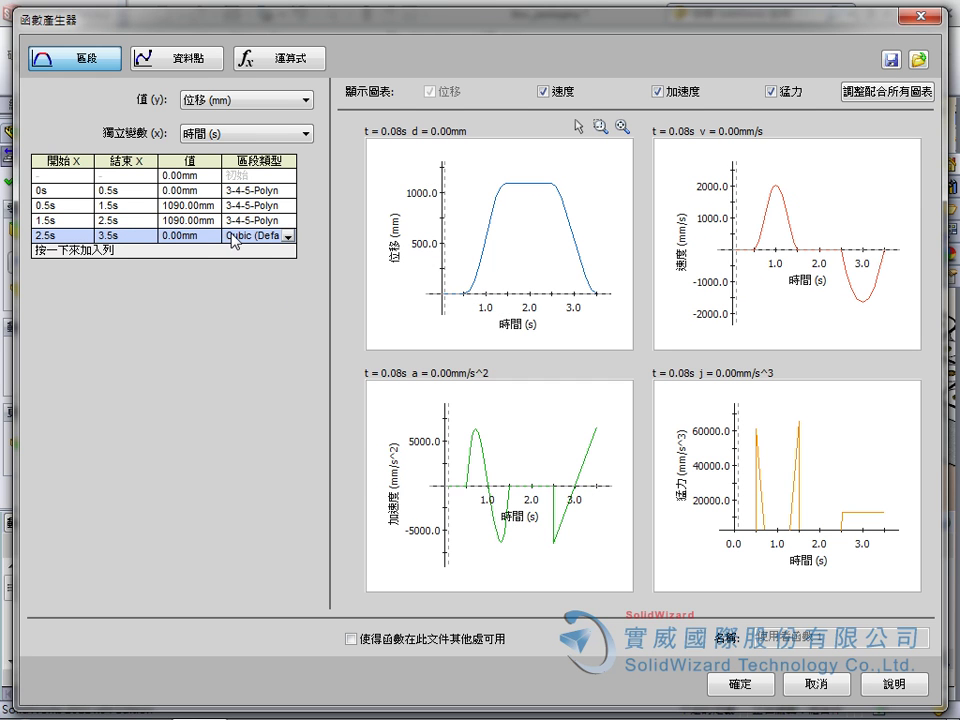
{"action": "left_click", "coordinate": [288, 236]}
{"action": "left_click", "coordinate": [278, 302]}
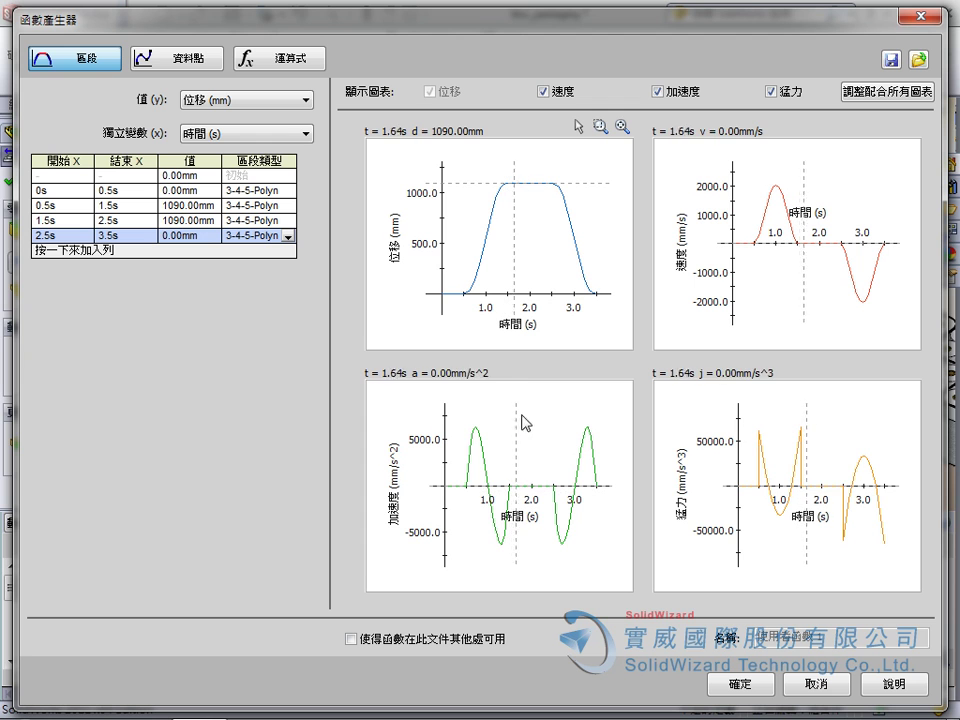
Uncheck the Jerk graph, leaving Velocity and Acceleration graphs displayed
{"action": "left_click", "coordinate": [771, 92]}
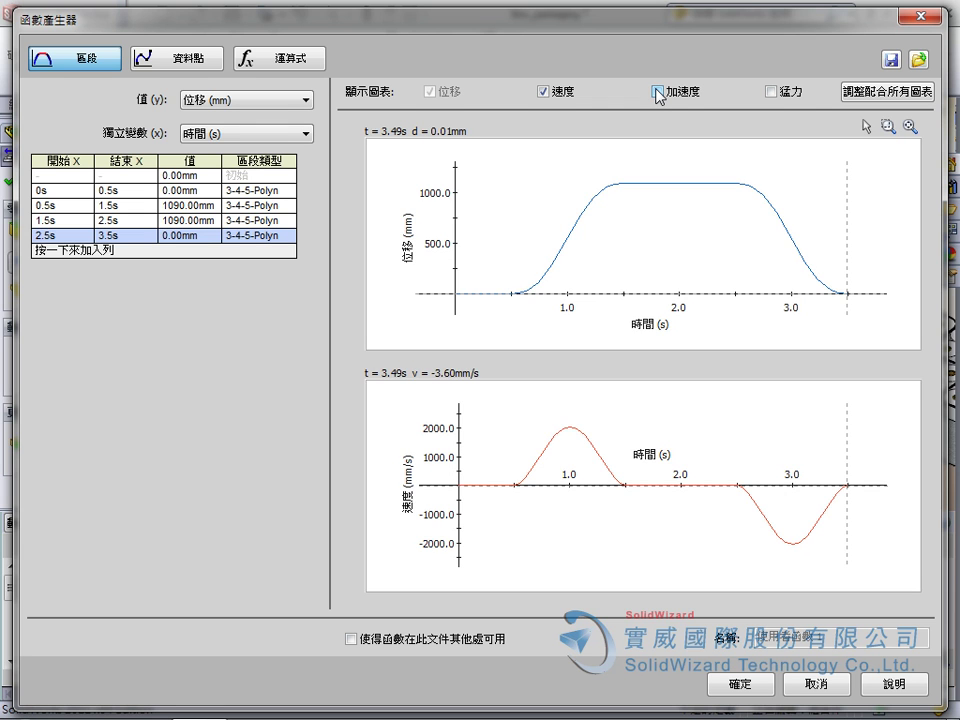
{"action": "left_click", "coordinate": [658, 93]}
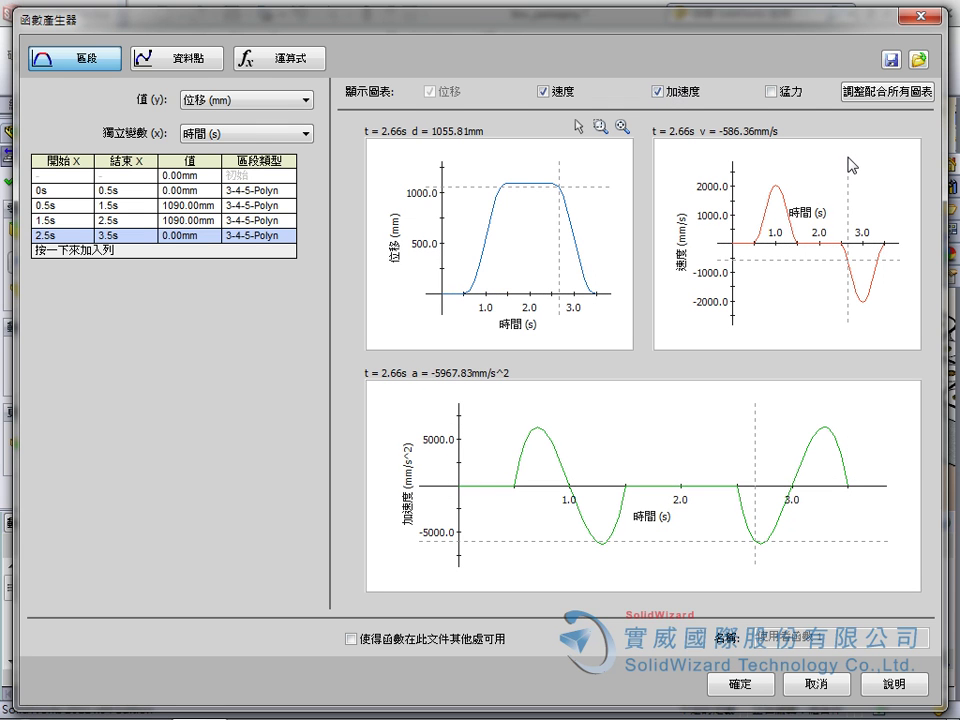